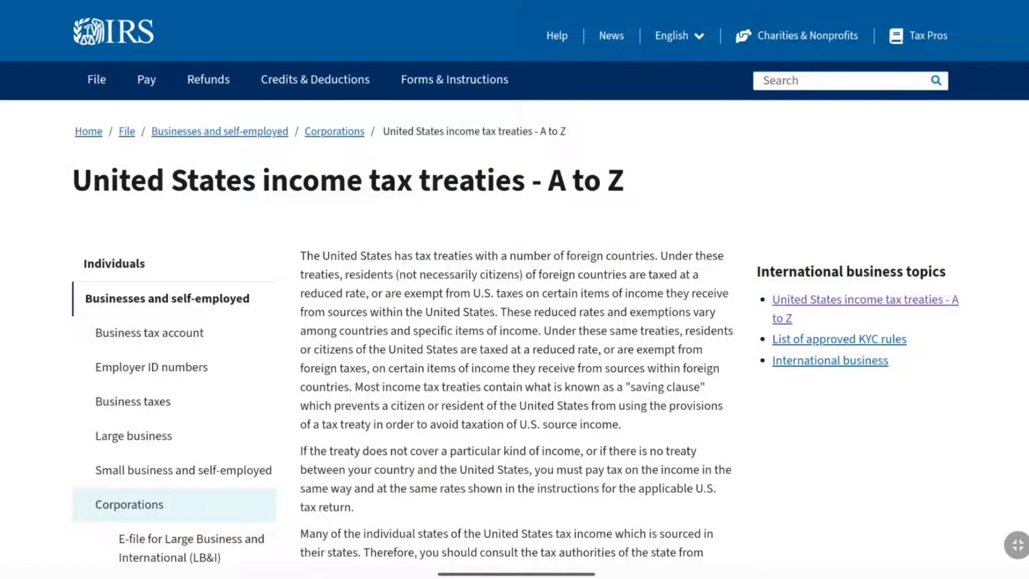
- Scroll the IRS A-to-Z tax treaty country list down to the I section to find India
scroll(515, 290, "down", 15)
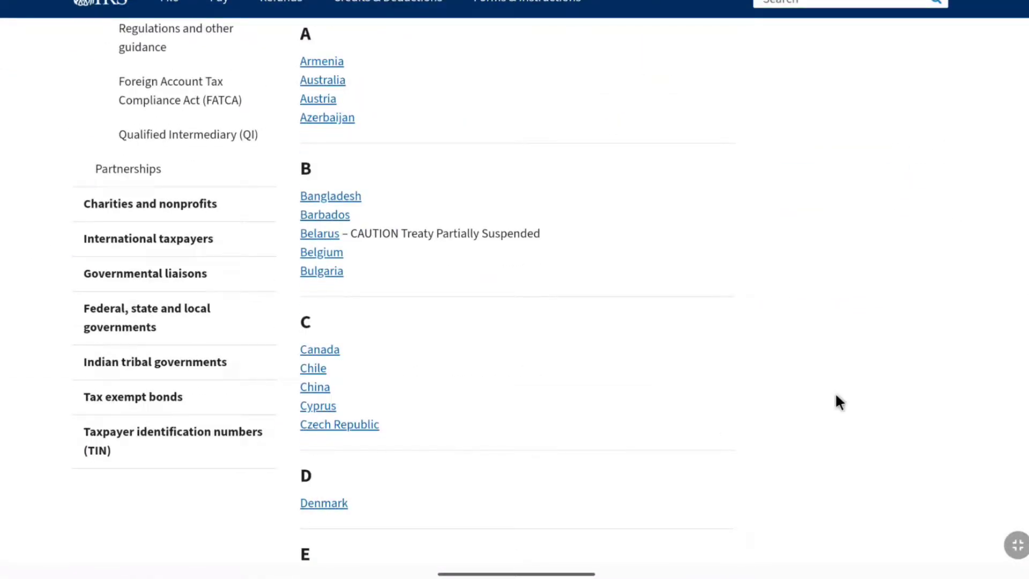
scroll(836, 395, "down", 10)
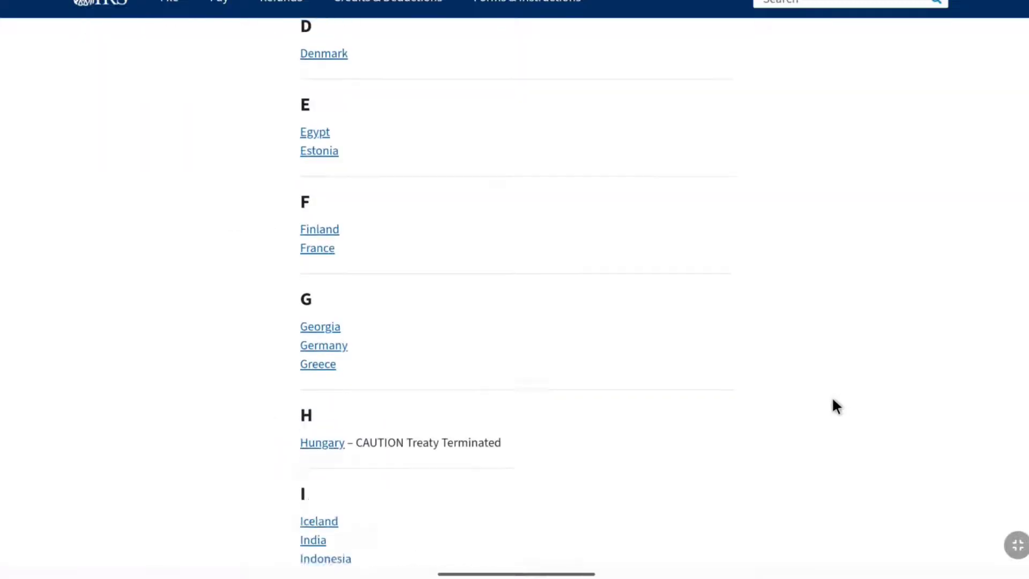
scroll(833, 398, "down", 12)
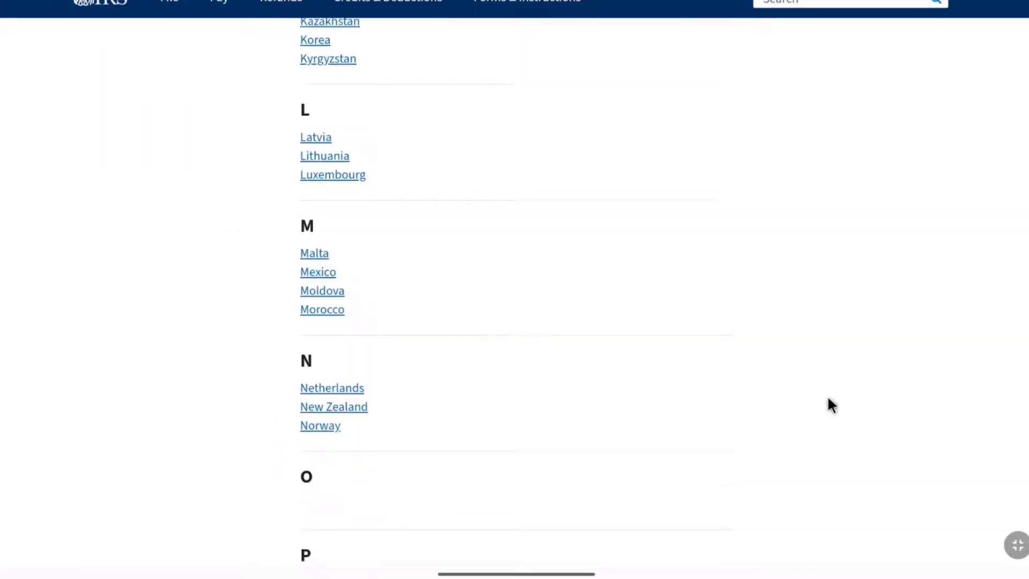
scroll(830, 406, "down", 15)
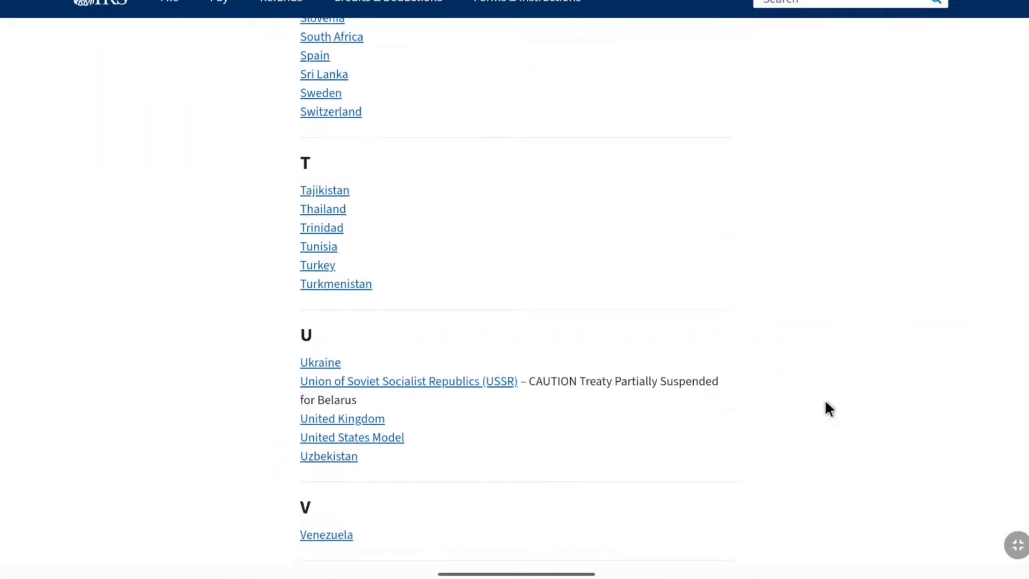
scroll(824, 402, "up", 15)
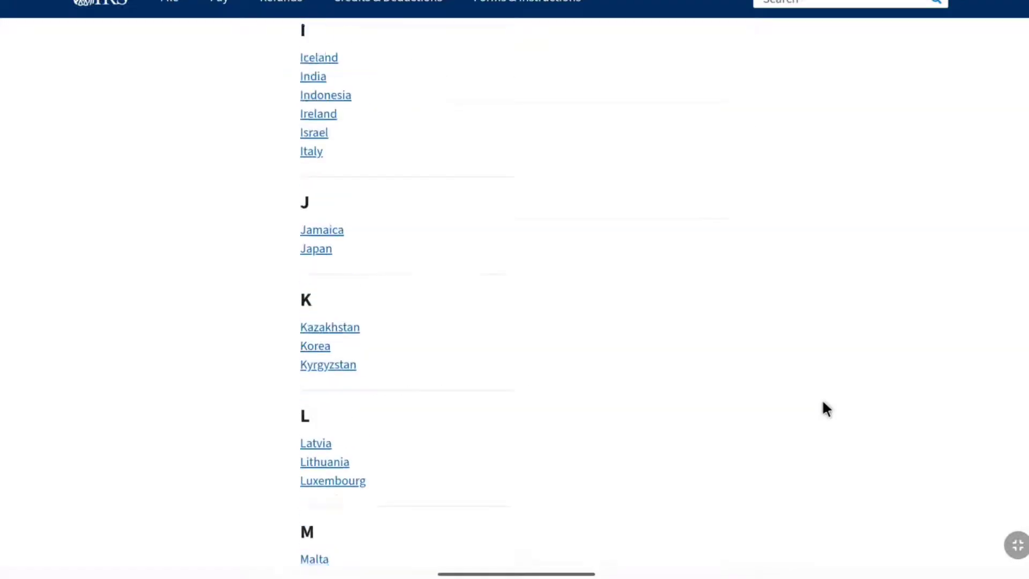
scroll(823, 399, "up", 5)
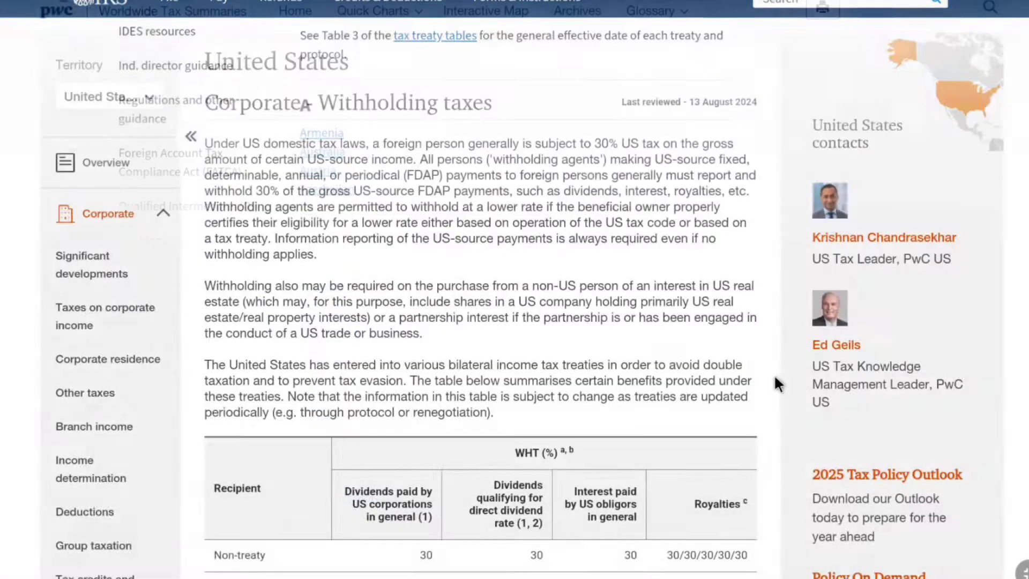
- Scroll the PwC treaty WHT rates table to India and highlight its royalties rate of 10
scroll(775, 374, "down", 5)
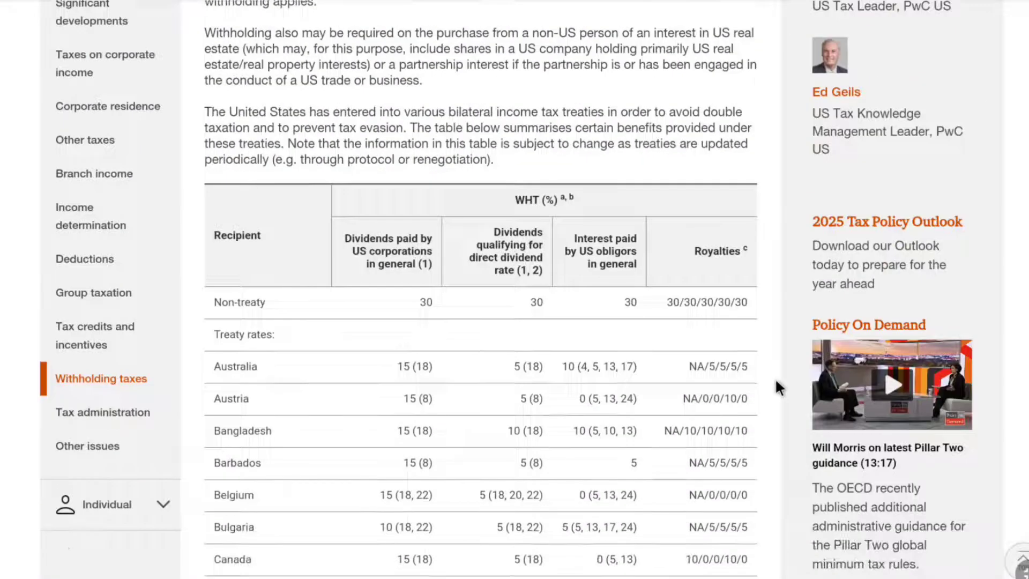
scroll(775, 378, "down", 6)
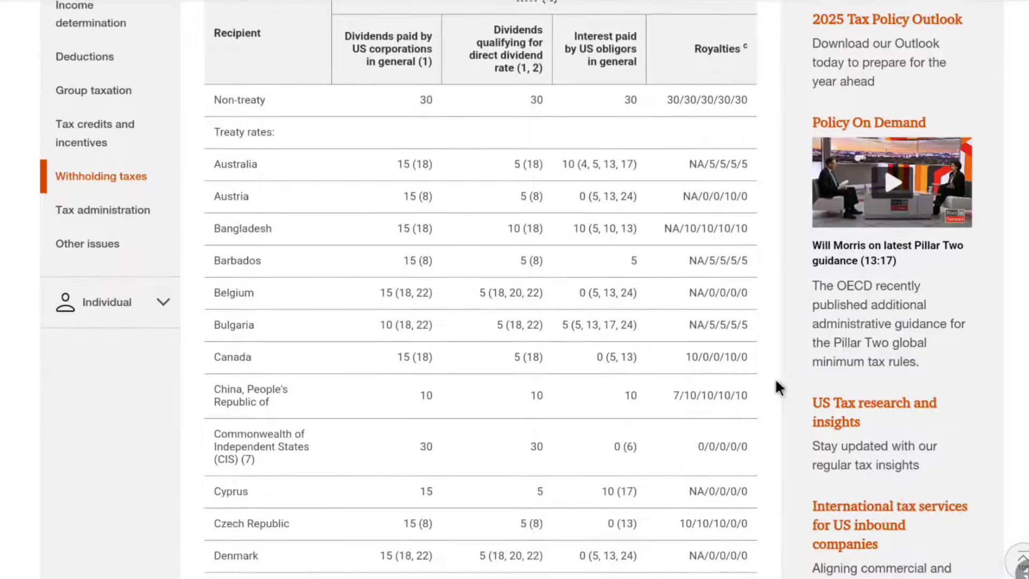
scroll(775, 378, "down", 5)
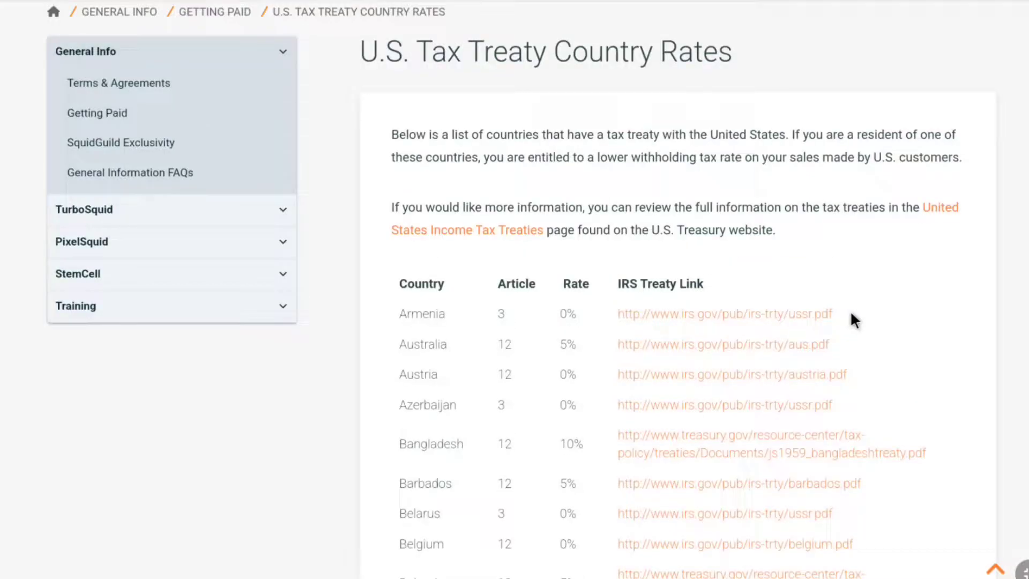
scroll(862, 316, "down", 15)
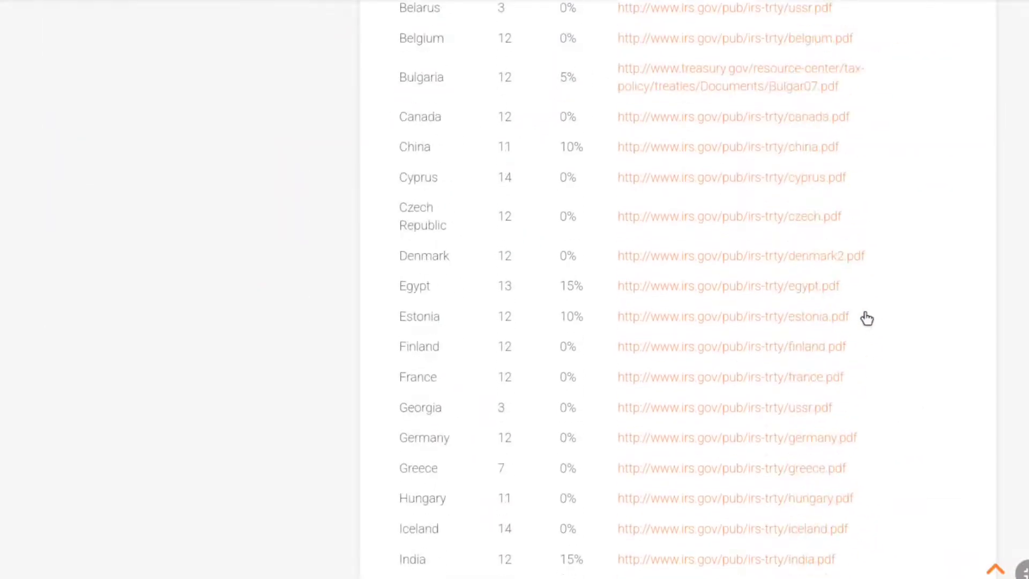
scroll(867, 320, "down", 18)
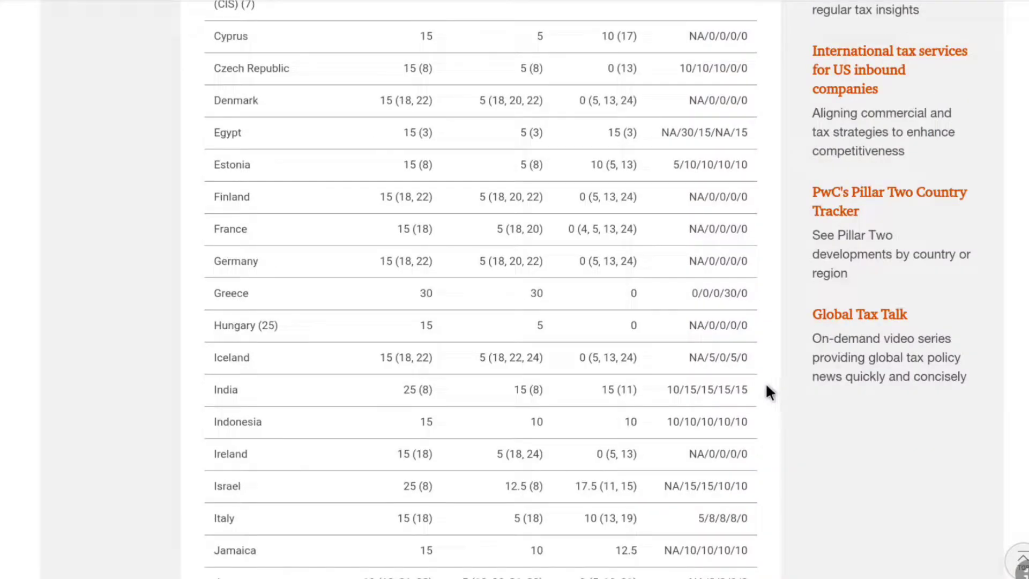
left_click_drag(667, 391, 747, 393)
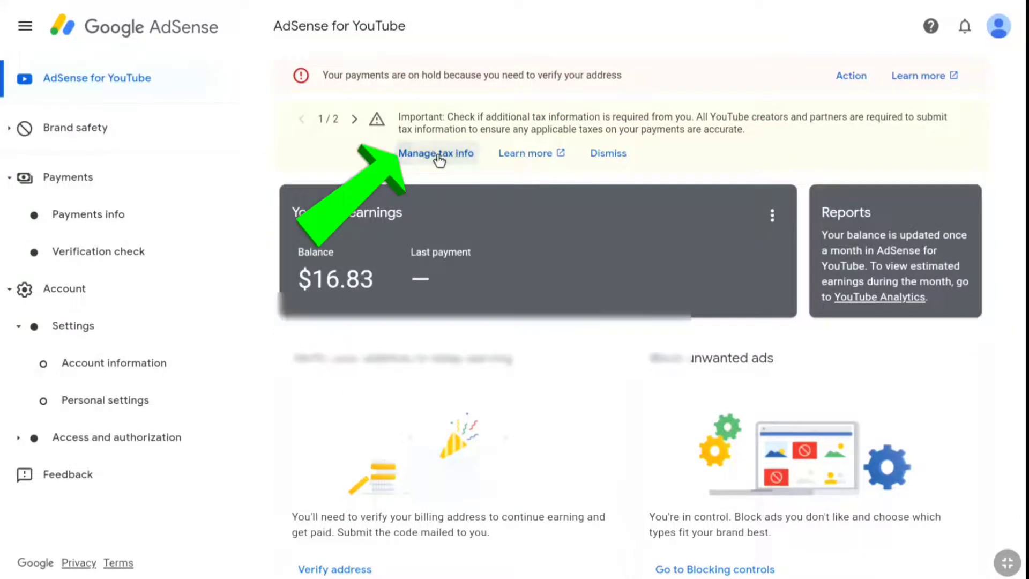
- Reopen the Payments sidebar group and open Payments info showing $16.83 earnings
left_click(436, 154)
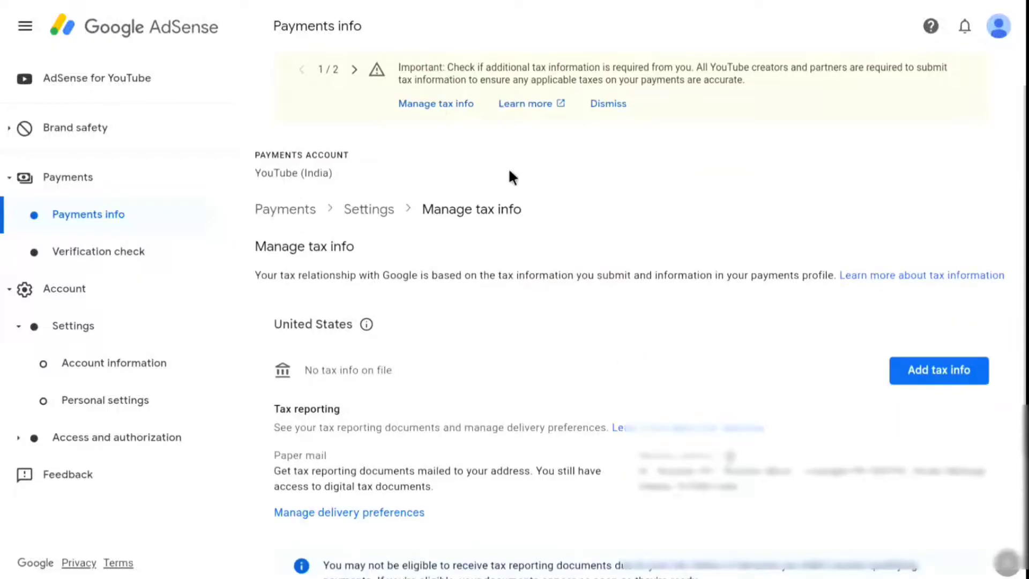
scroll(510, 171, "down", 3)
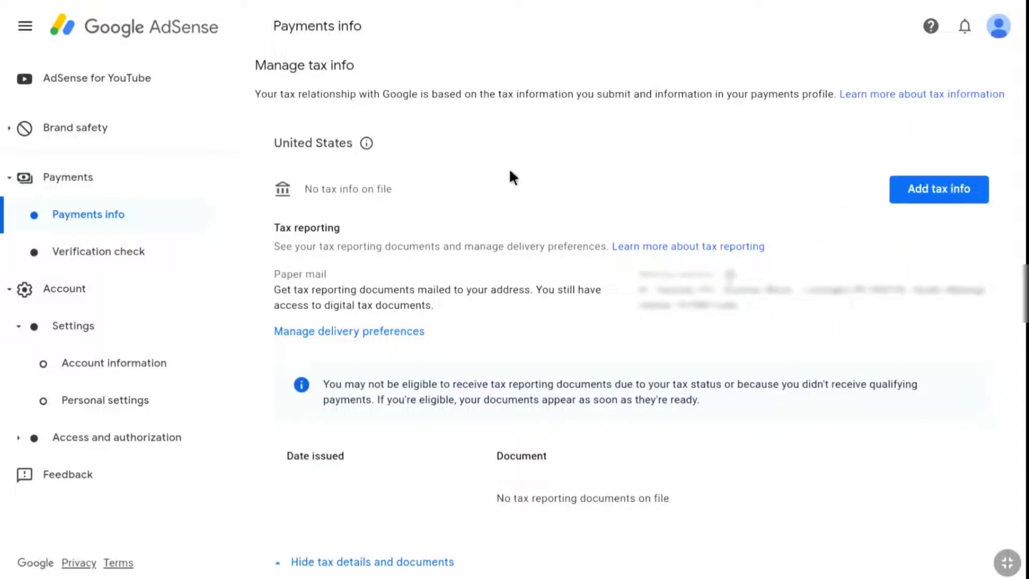
left_click(96, 185)
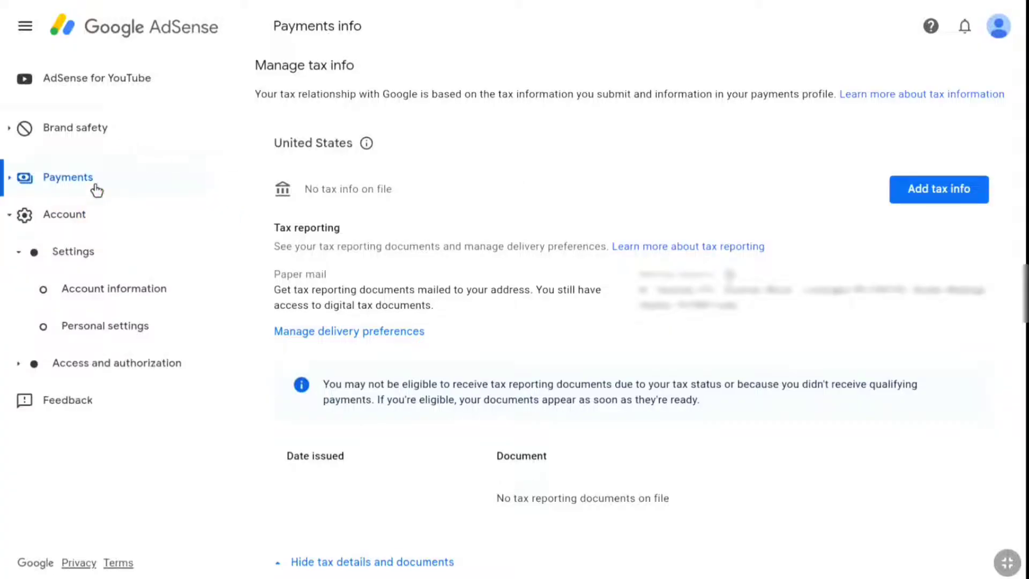
left_click(97, 188)
left_click(100, 214)
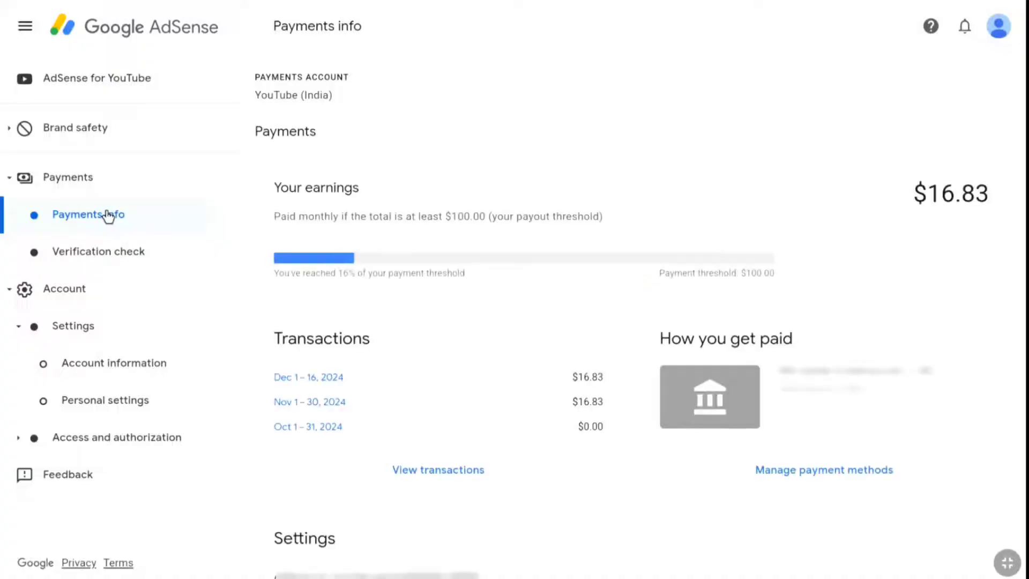
- Open the payments profile's Manage settings and expand the United States tax info entry
scroll(583, 222, "down", 3)
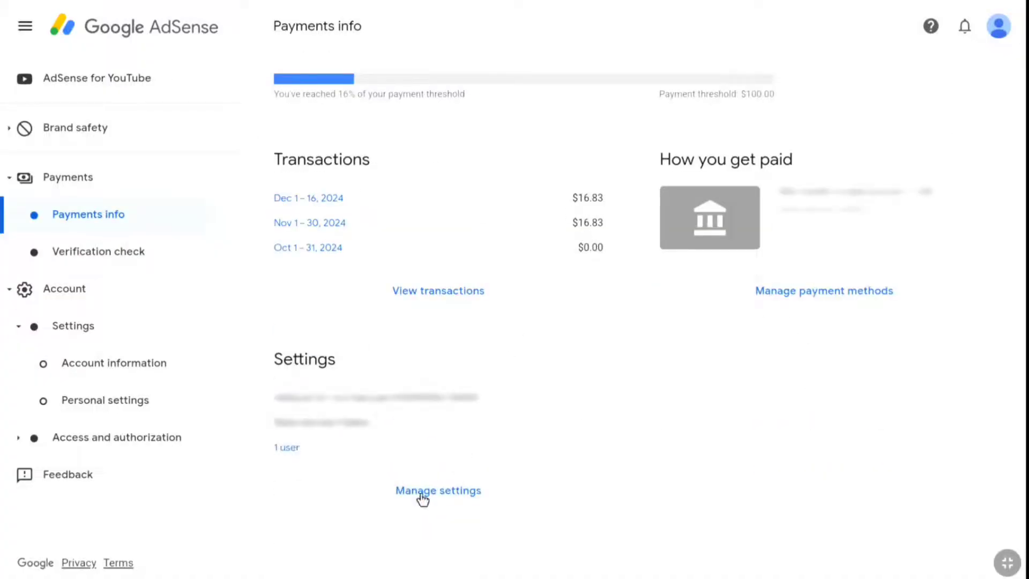
left_click(422, 494)
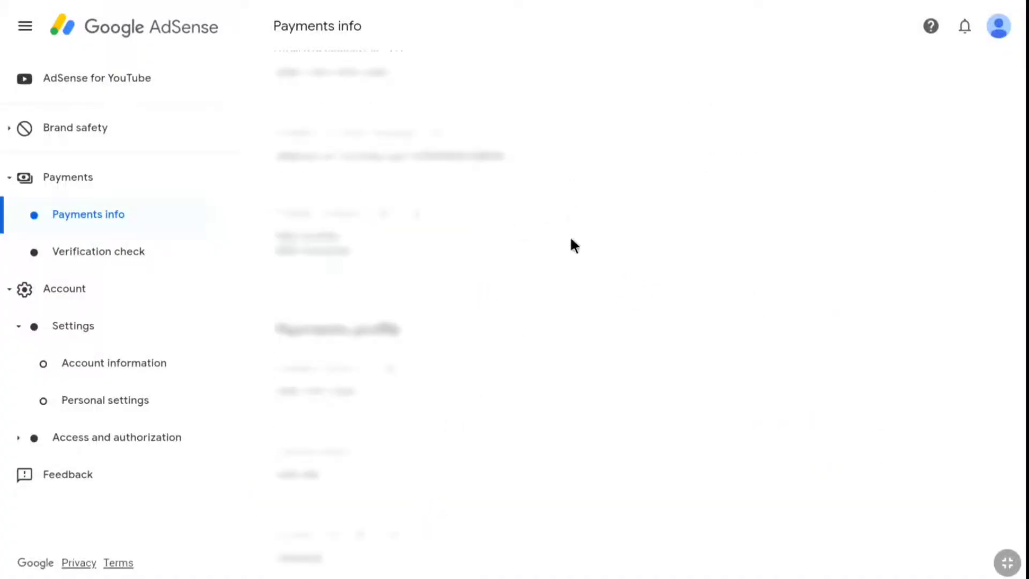
scroll(584, 191, "down", 3)
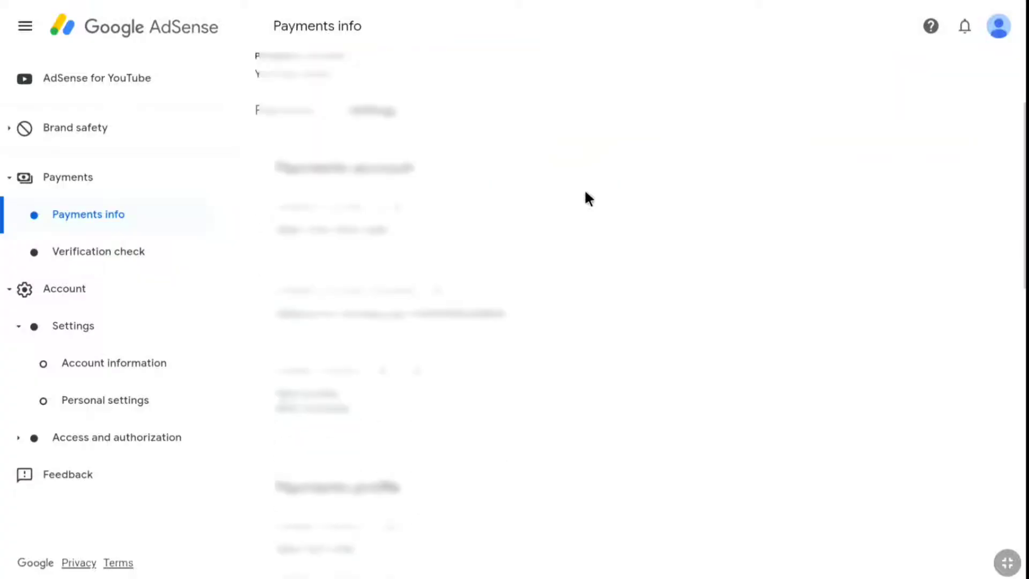
scroll(586, 192, "down", 10)
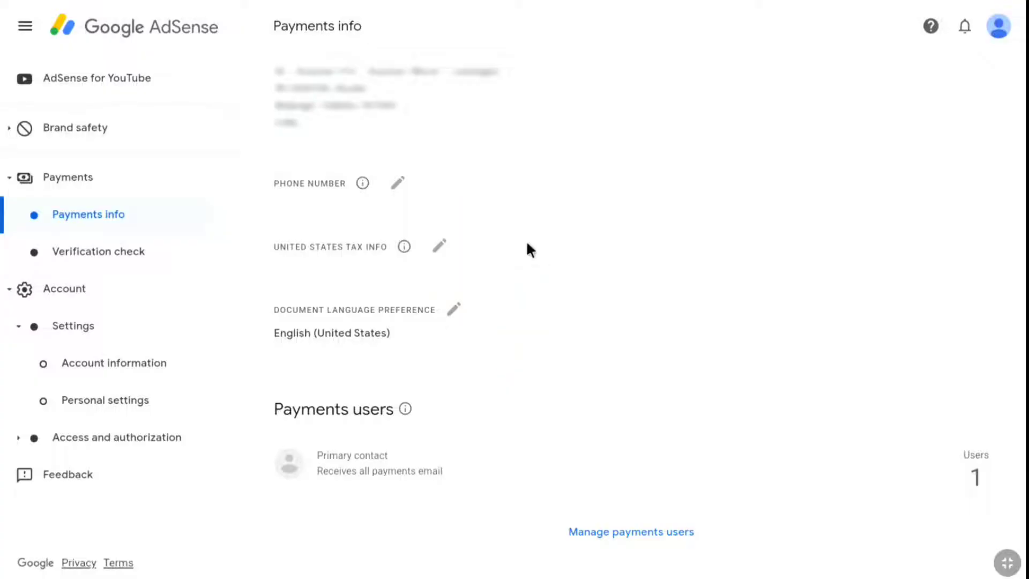
left_click(440, 246)
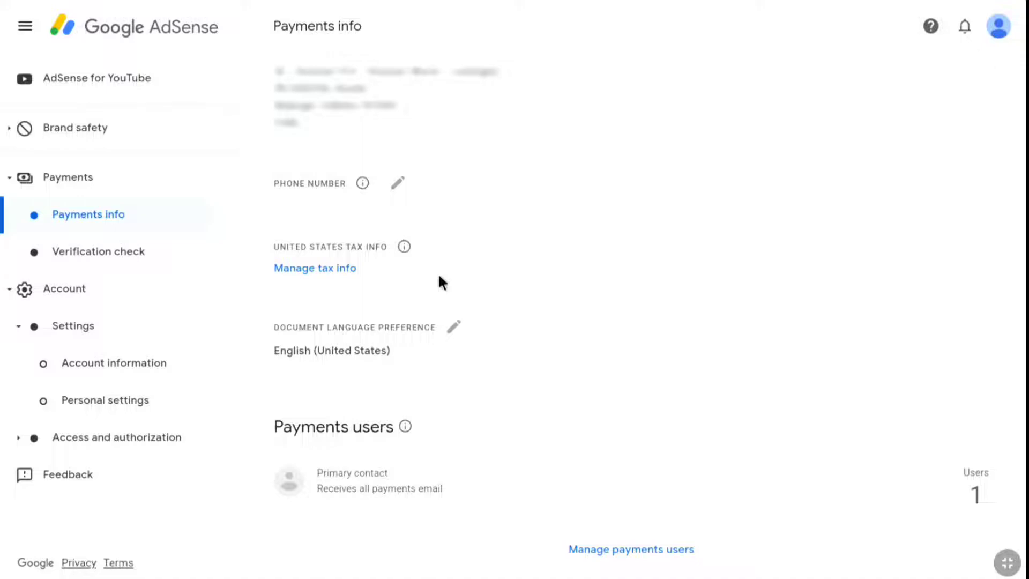
- Go to the Manage tax info page under United States tax info
left_click(321, 268)
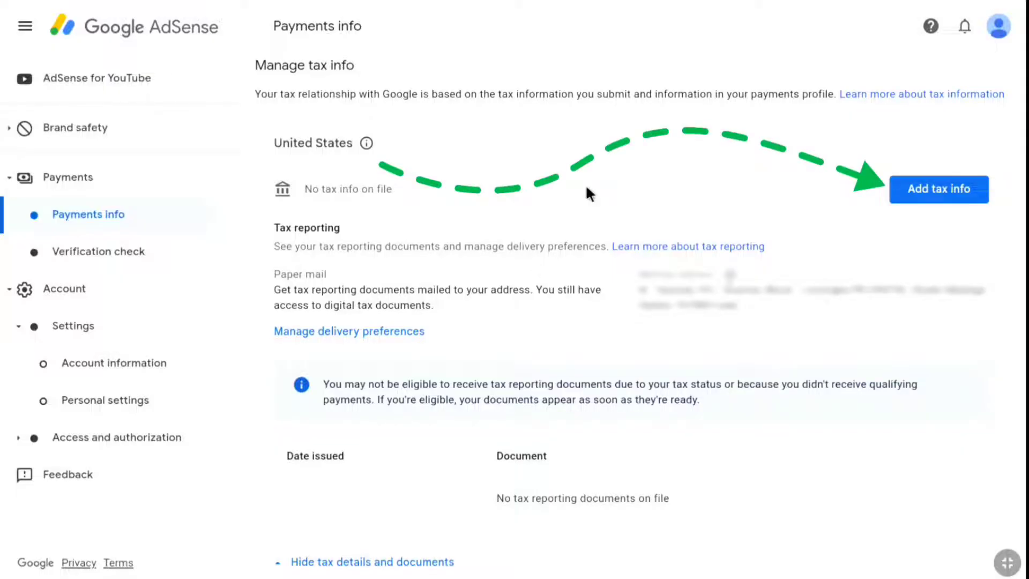
- Add United States tax info and choose Start form in the 'Before you start' dialog
left_click(933, 197)
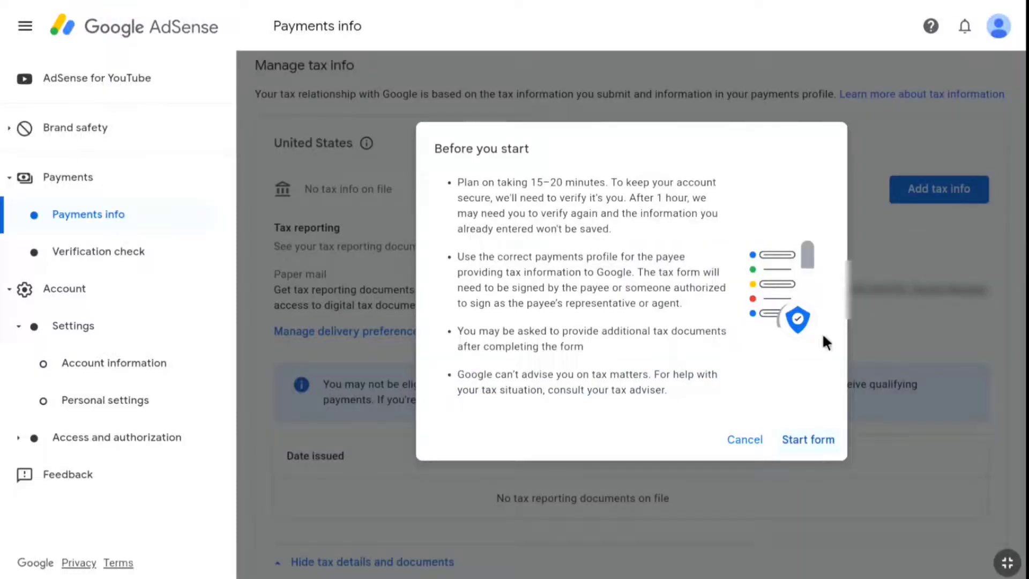
left_click(808, 441)
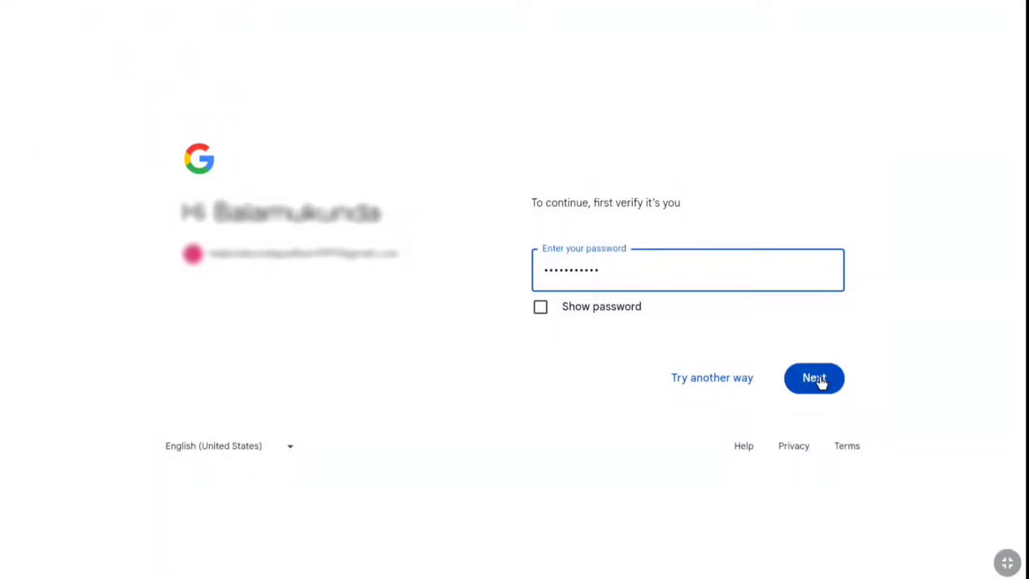
- Continue Google's identity verification after entering the account password
left_click(819, 378)
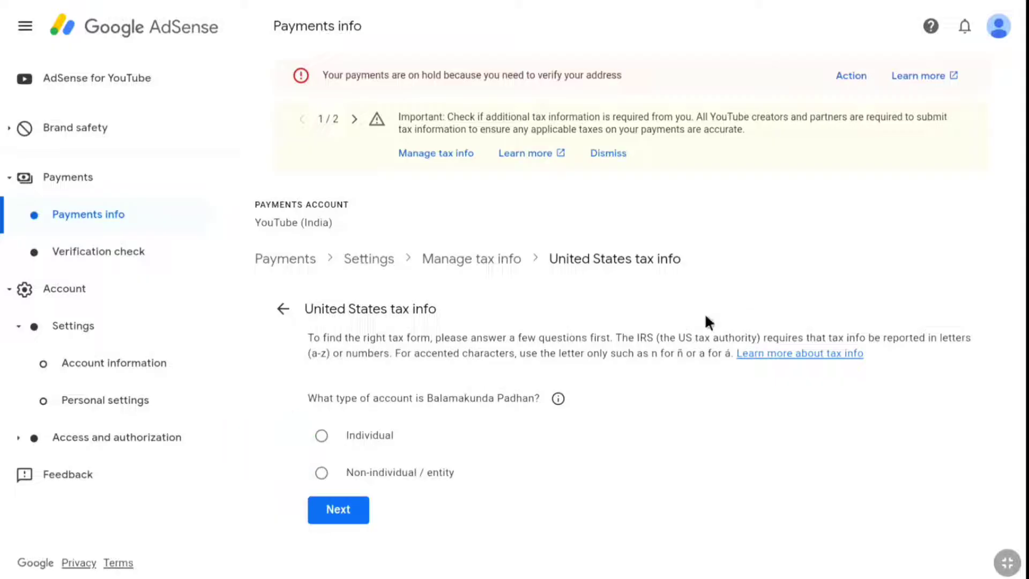
- Declare the account as Individual and advance to the US citizenship question
left_click(321, 436)
left_click(338, 515)
scroll(337, 515, "down", 2)
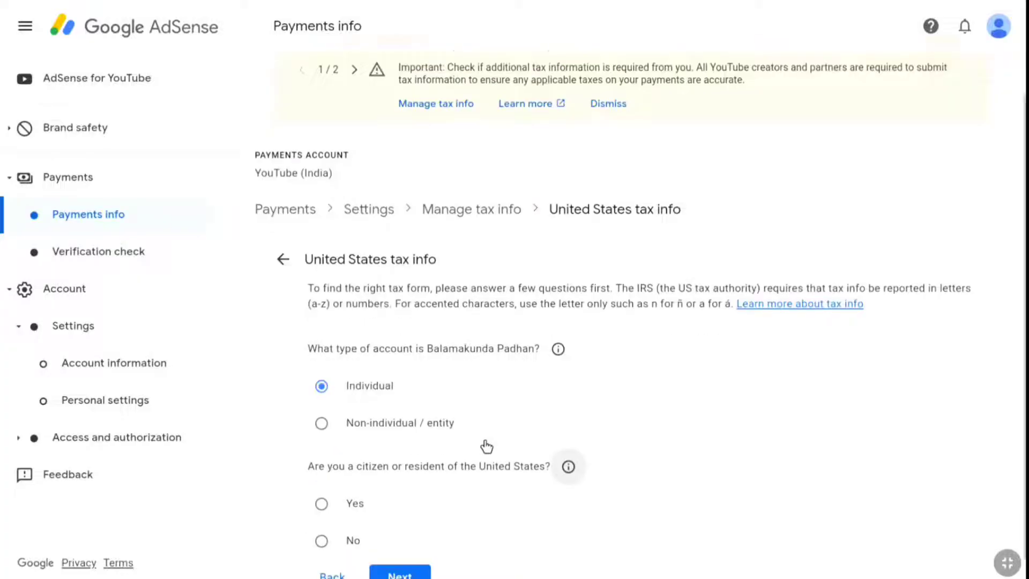
left_click_drag(307, 442, 550, 440)
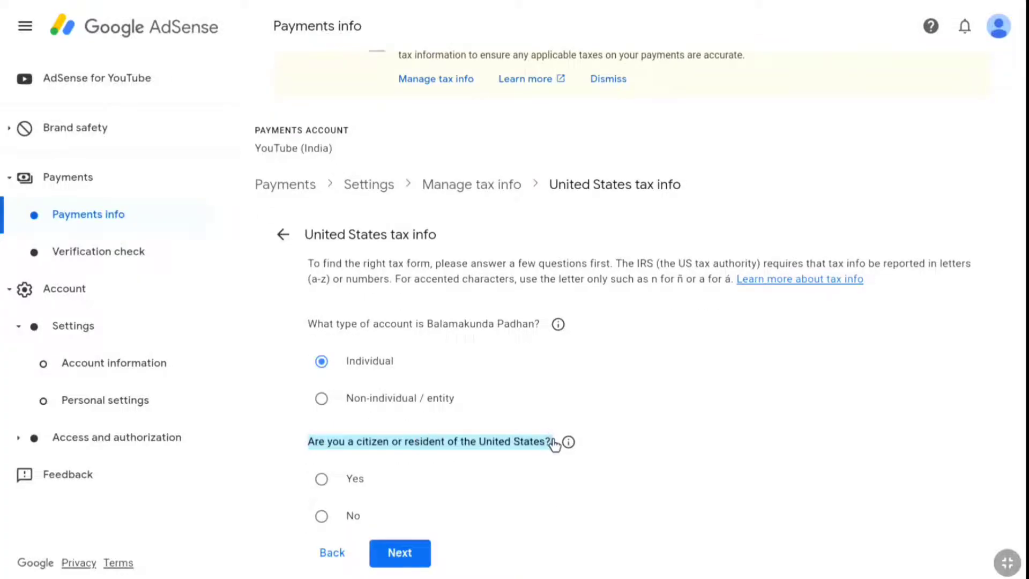
- Answer No to being a US citizen or resident and choose the W-8BEN form
left_click(321, 481)
left_click(323, 519)
left_click(401, 553)
scroll(590, 429, "down", 3)
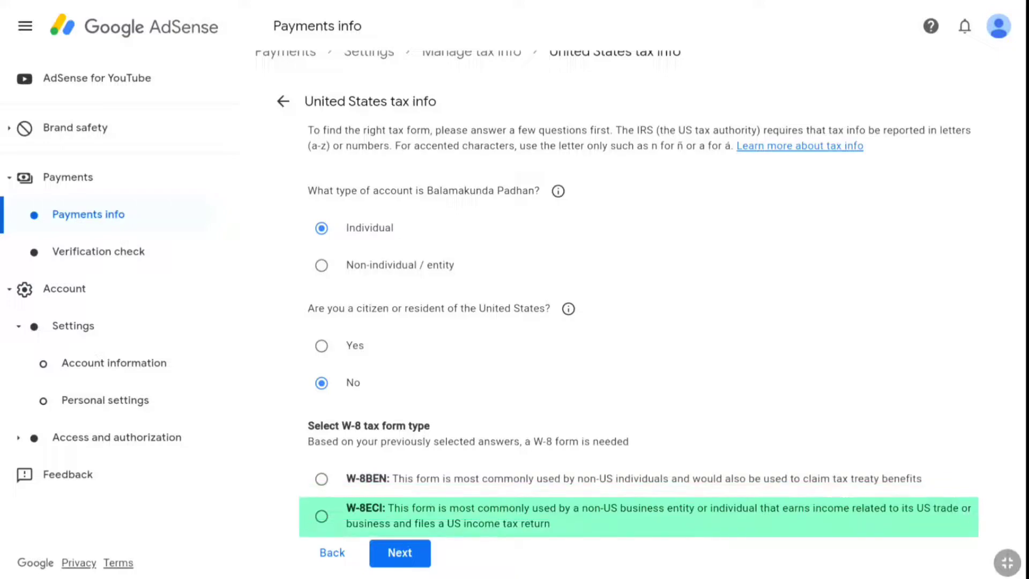
left_click(668, 474)
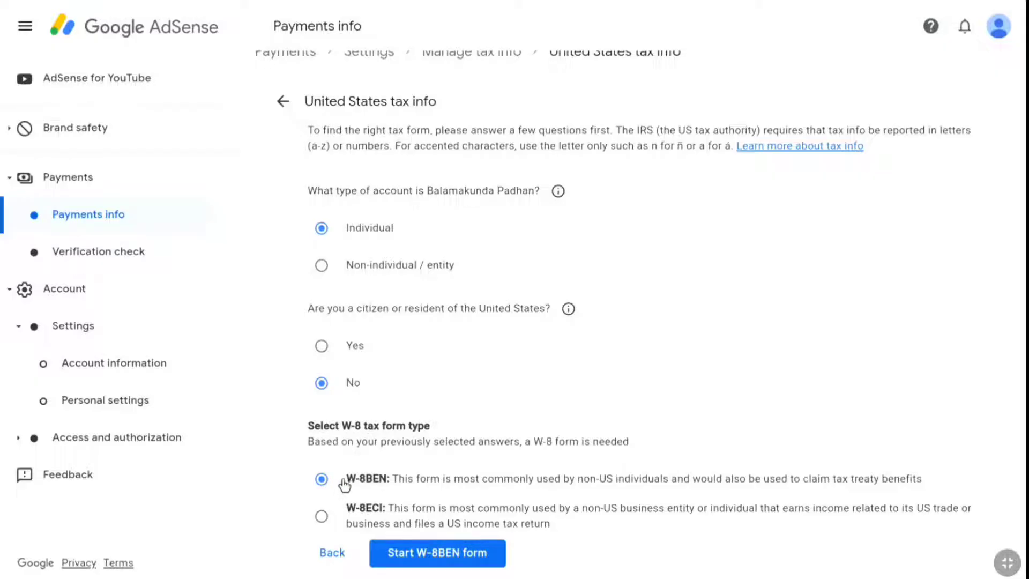
- Start the W-8BEN form and set the country of citizenship to India
left_click(437, 563)
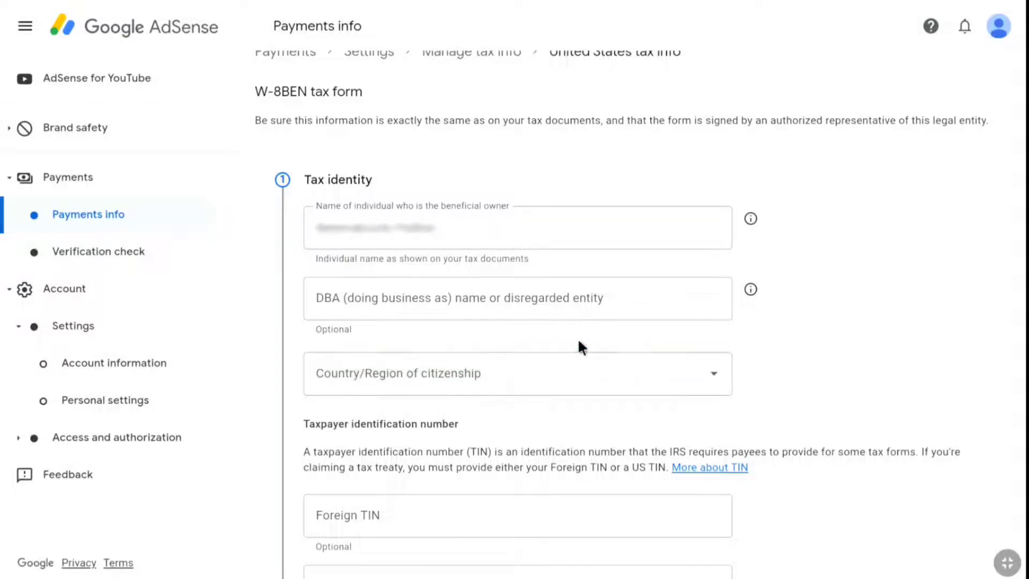
left_click(573, 378)
scroll(461, 345, "down", 15)
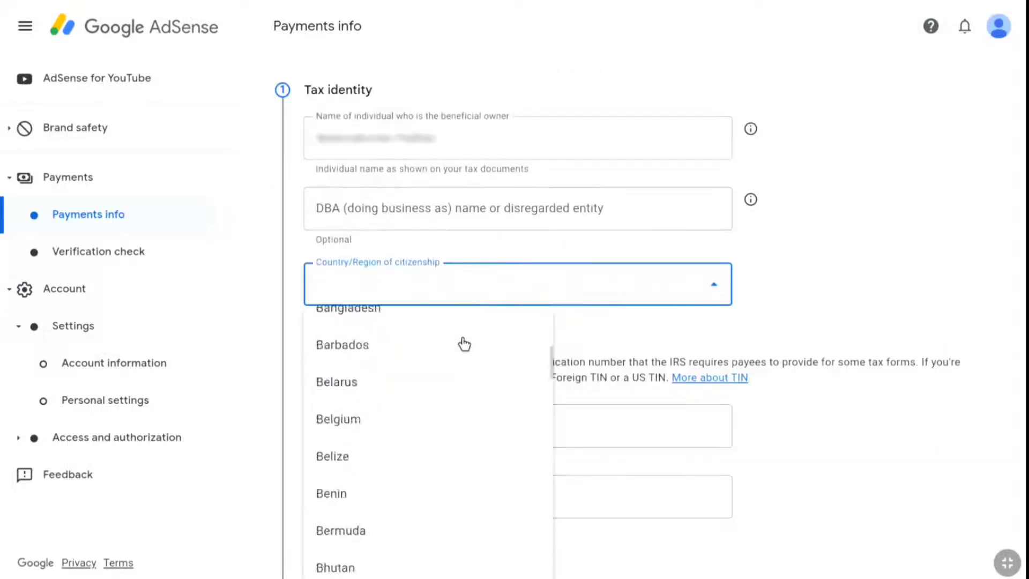
scroll(470, 341, "down", 15)
left_click(389, 471)
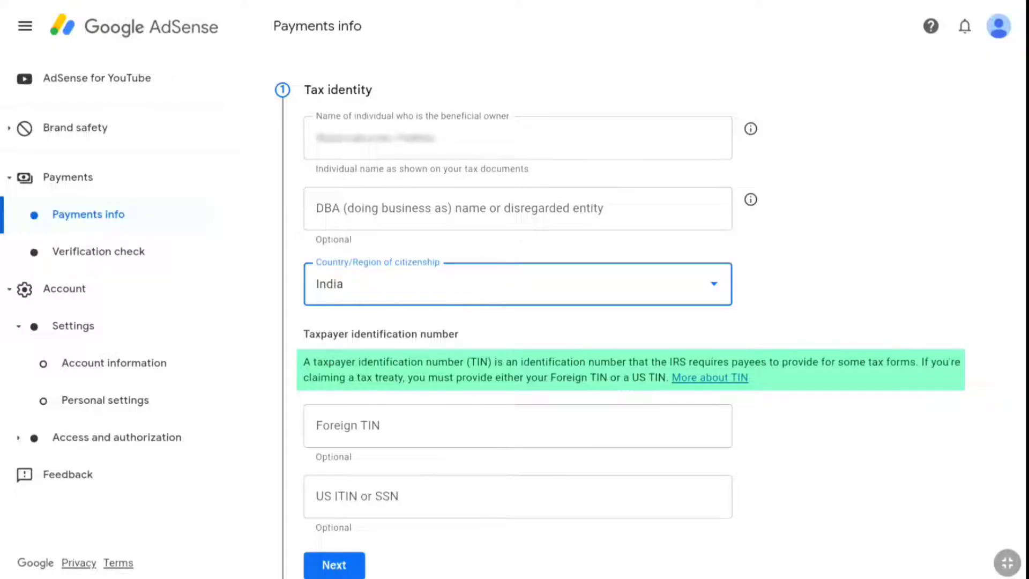
- Check the taxpayer identification number help and enter the Foreign TIN
left_click(709, 377)
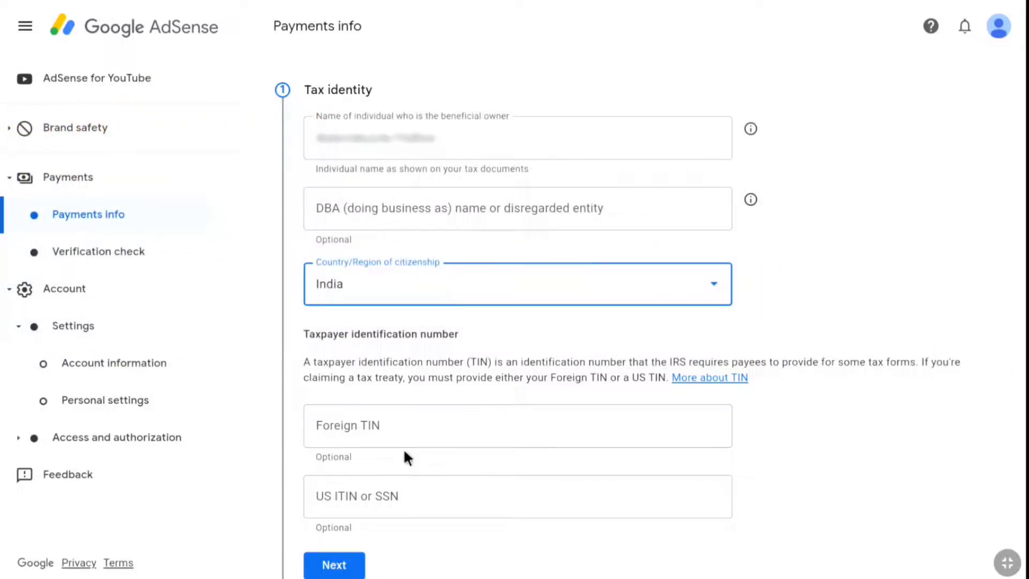
left_click(330, 429)
type("ABCDE1234F")
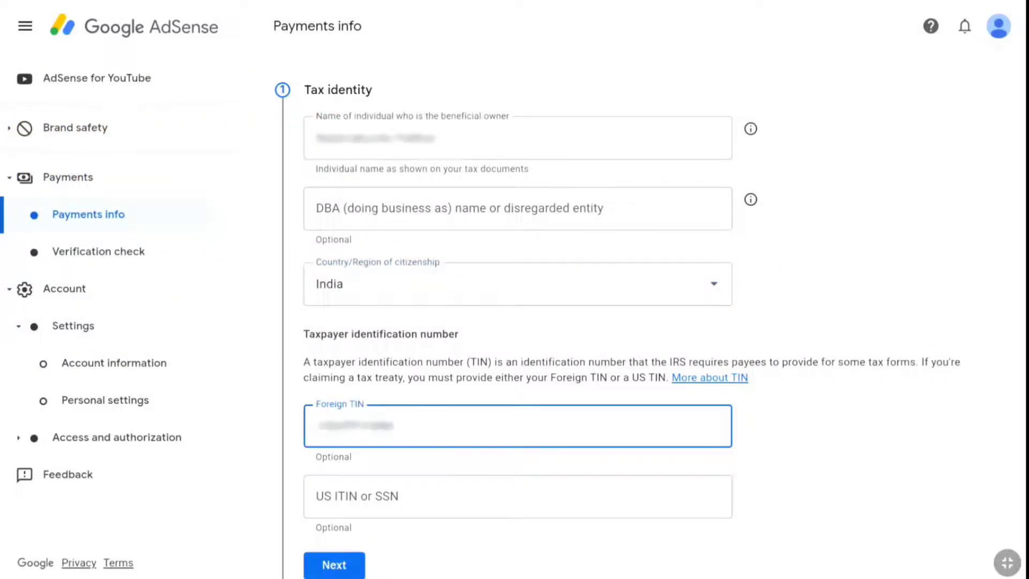
scroll(448, 415, "down", 2)
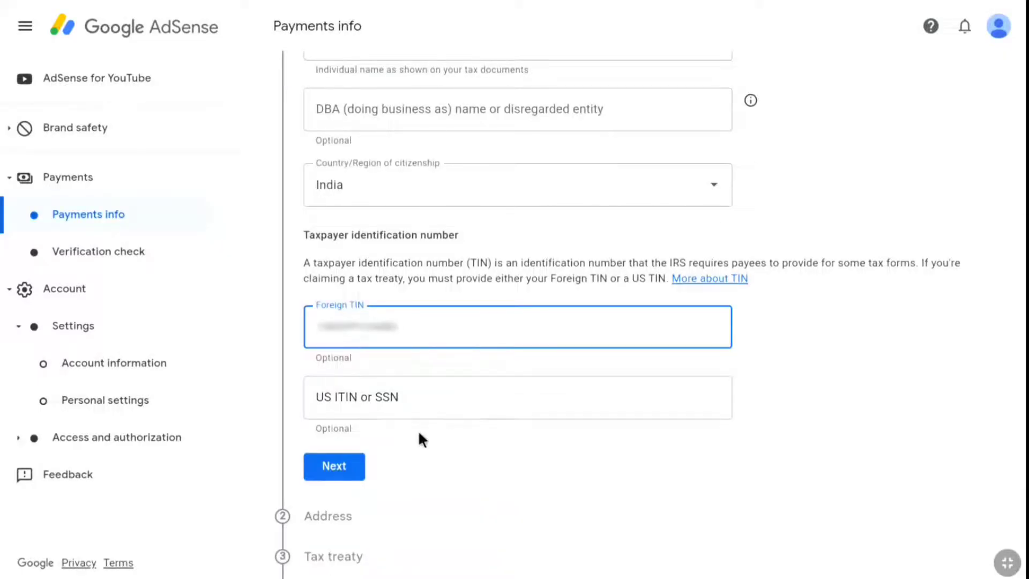
- Move to the address step, mark the residence as a PO Box, and keep India
left_click(336, 467)
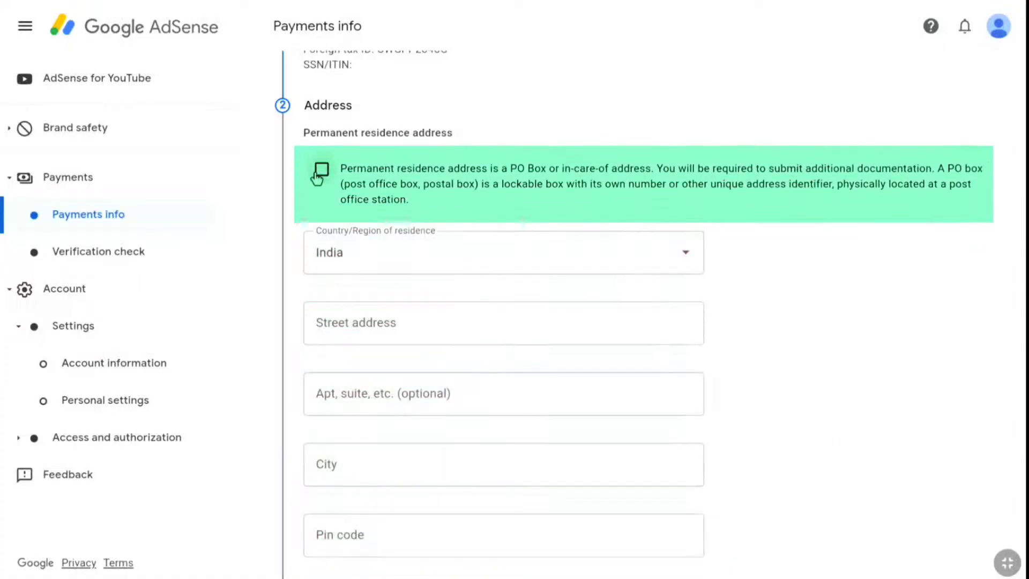
left_click(321, 171)
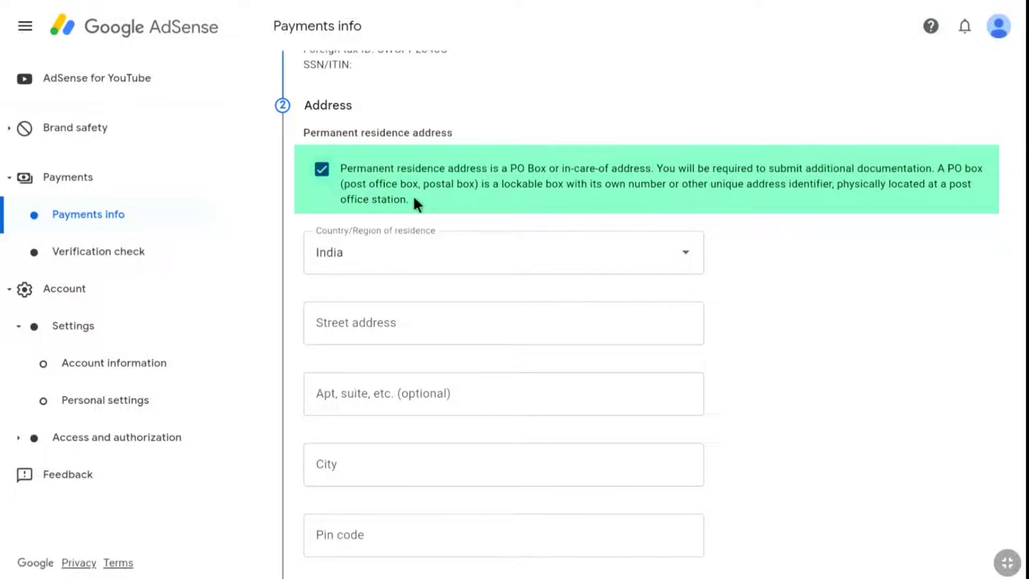
scroll(415, 199, "down", 3)
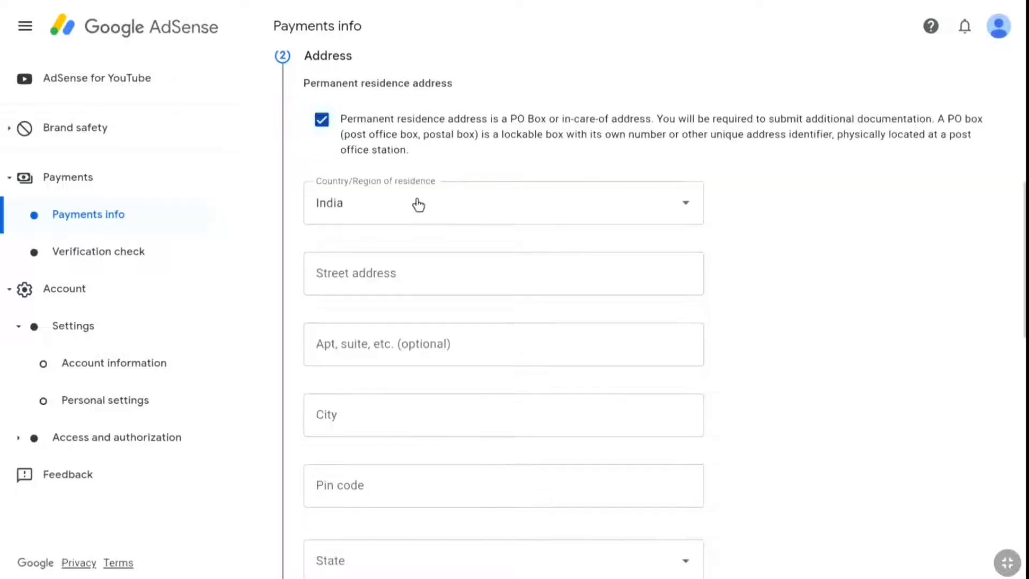
left_click(500, 119)
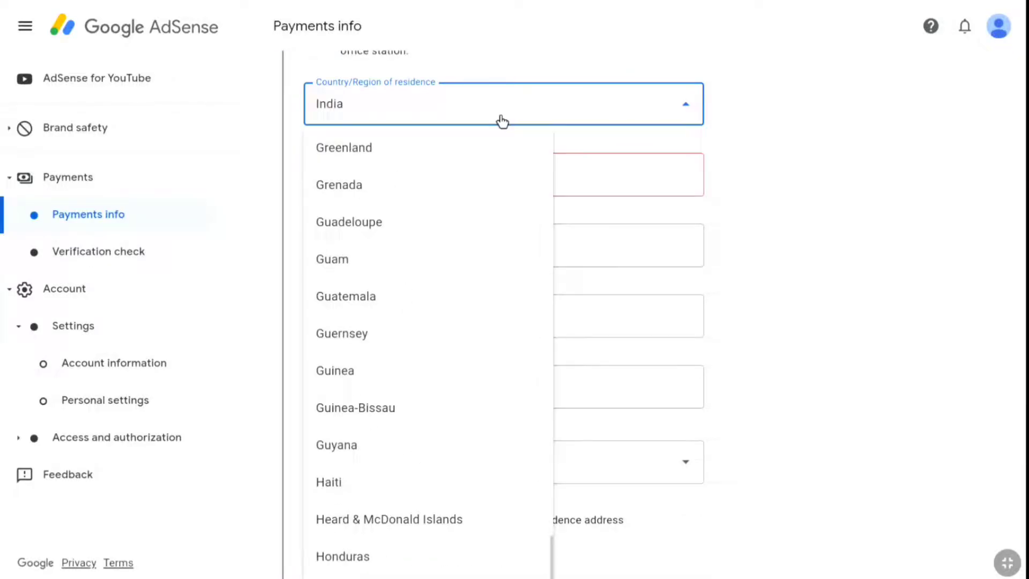
left_click(629, 168)
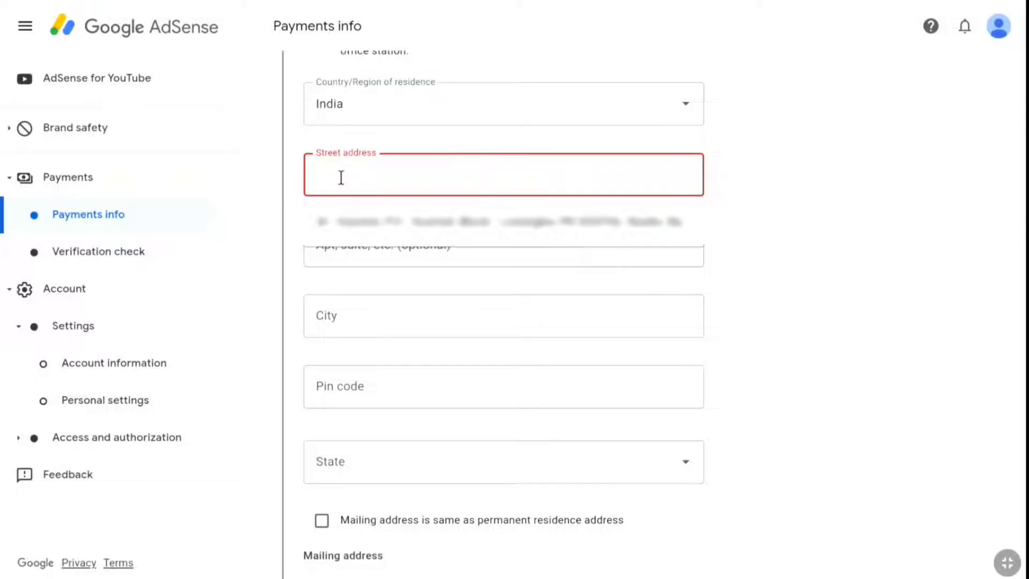
- Fill in the street address and mark the mailing address as same as permanent residence
left_click(813, 131)
double_click(819, 130)
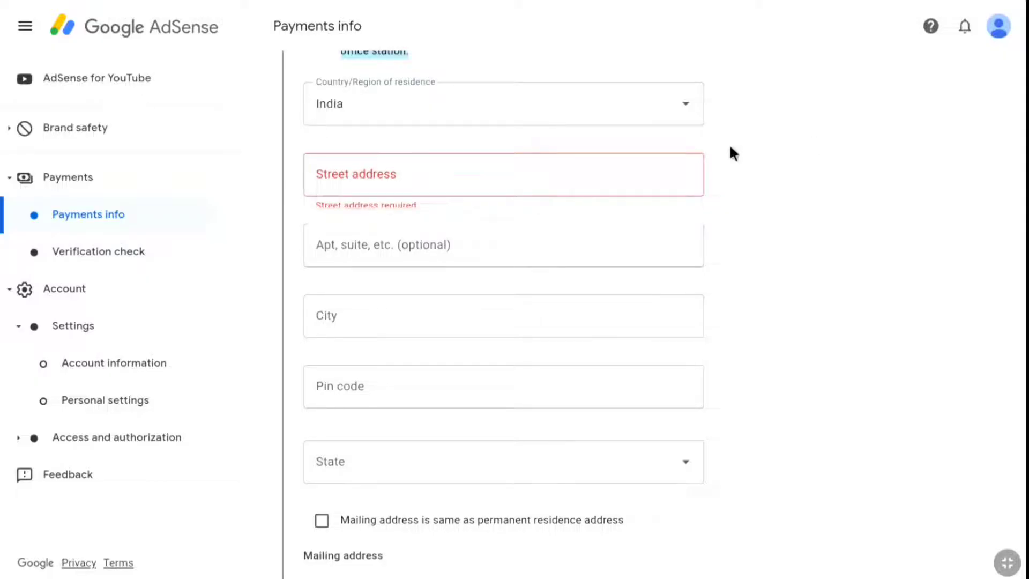
left_click(412, 177)
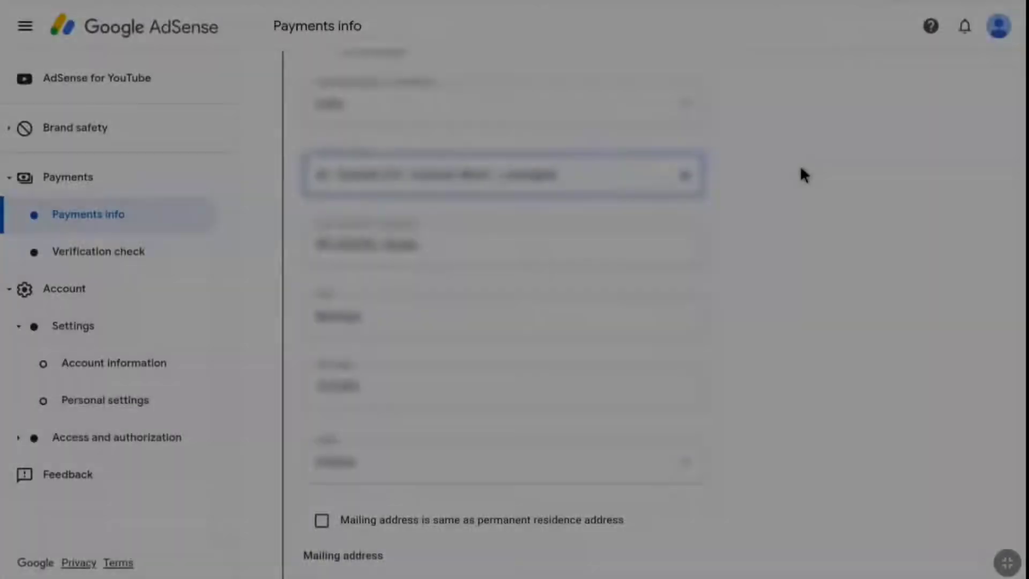
scroll(861, 176, "down", 5)
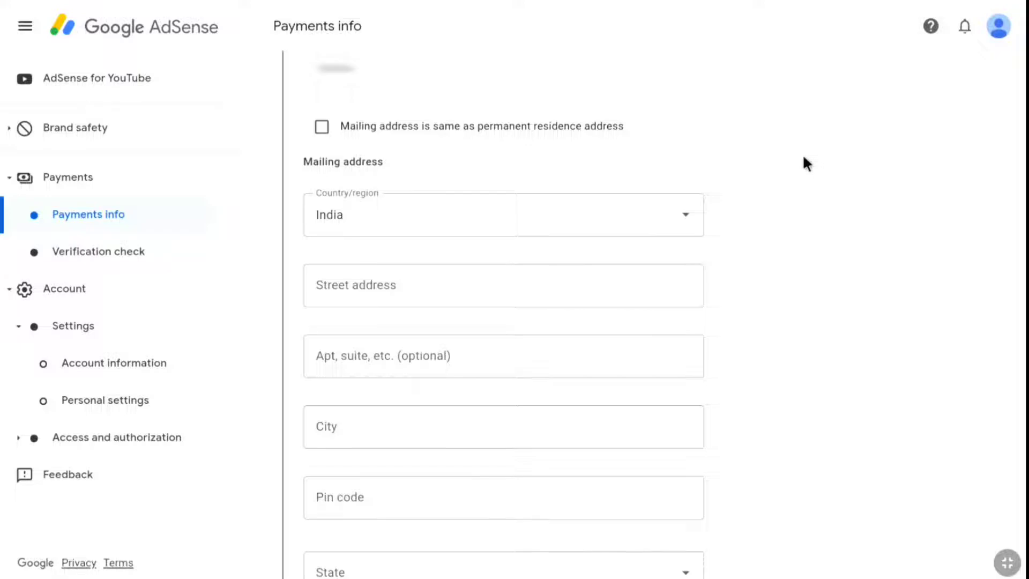
left_click(321, 128)
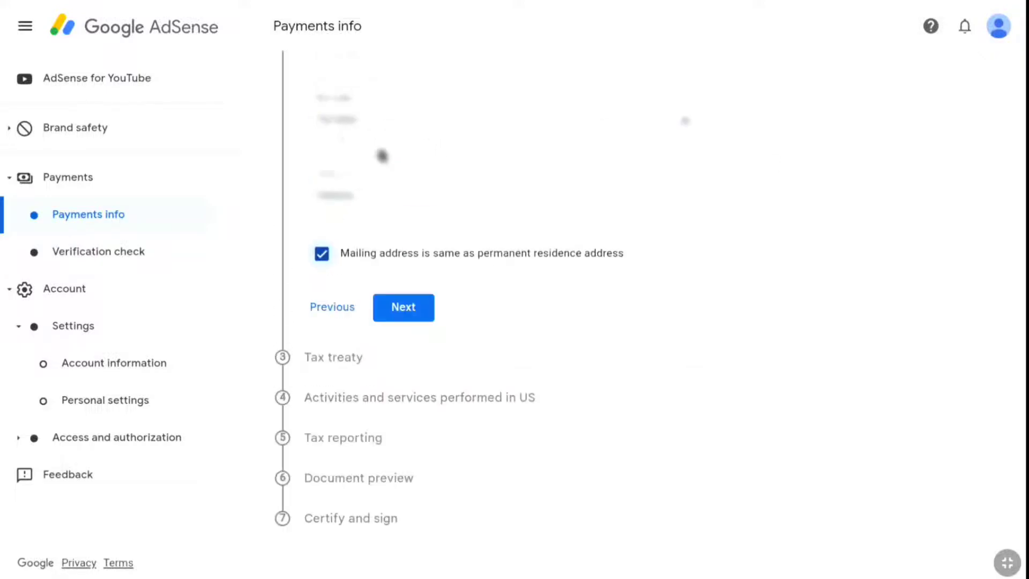
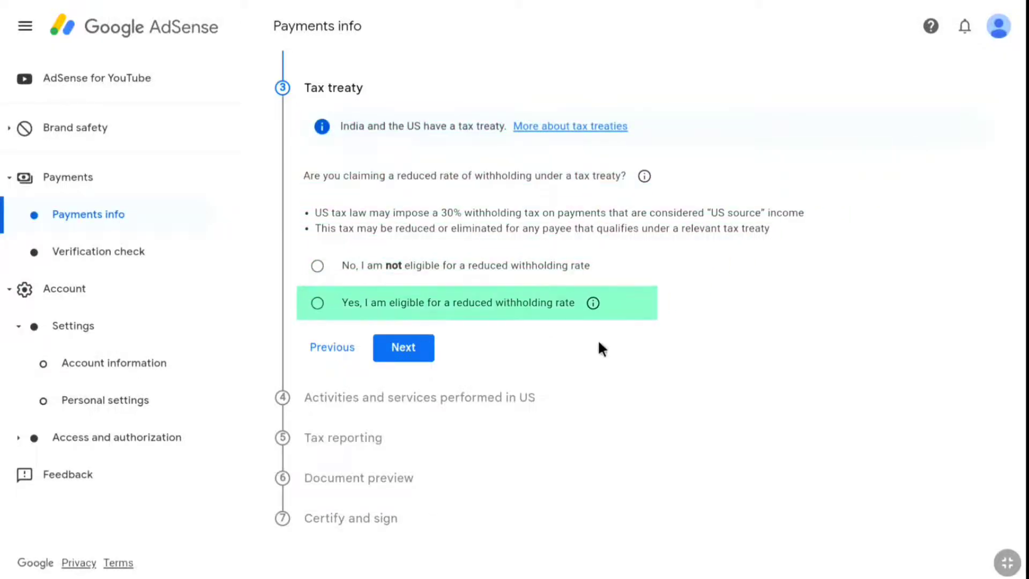
- Claim a reduced withholding rate as a resident of India under the income tax treaty
left_click(317, 304)
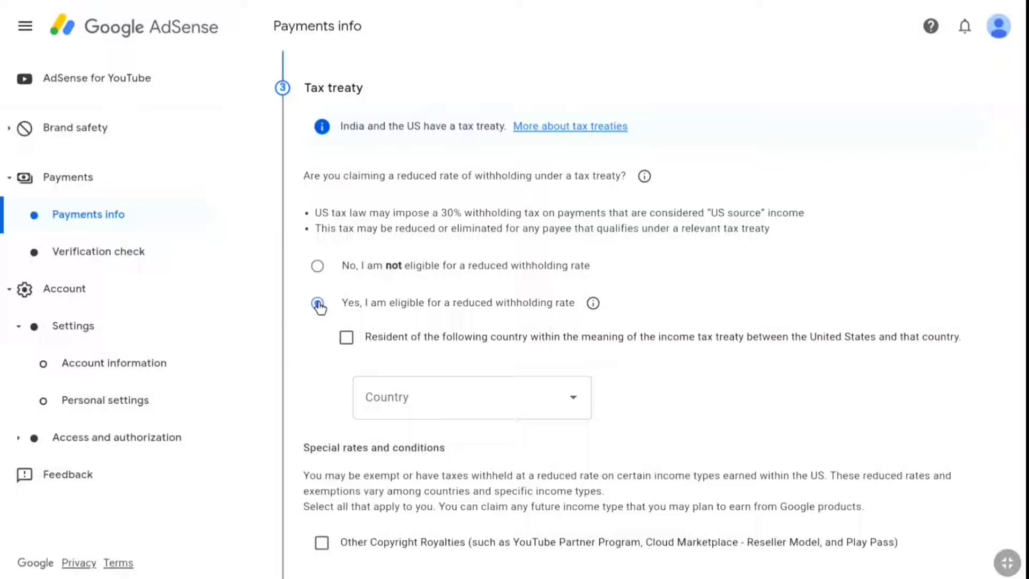
left_click(346, 338)
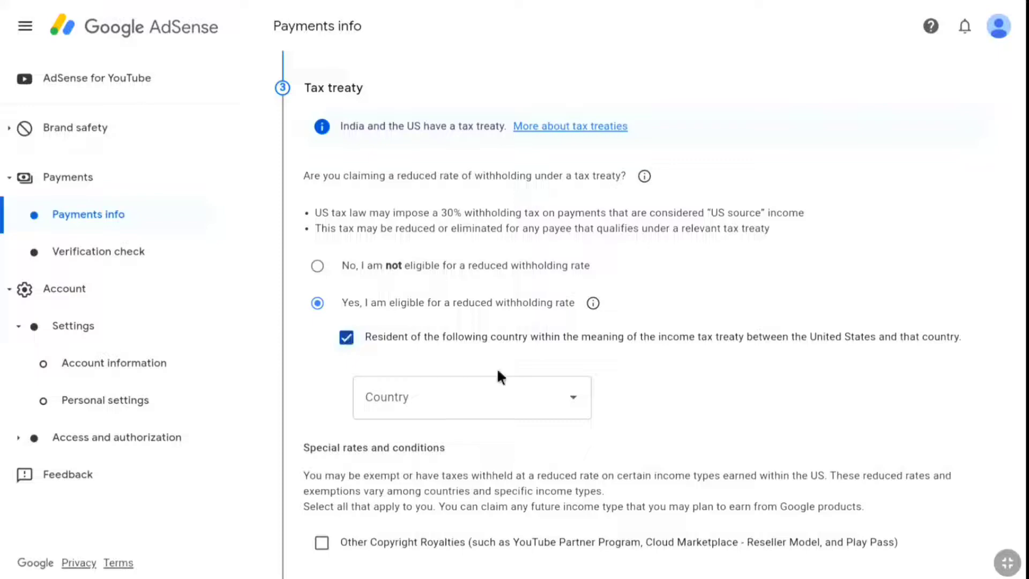
left_click(573, 399)
scroll(395, 211, "down", 10)
scroll(396, 204, "up", 2)
left_click(396, 201)
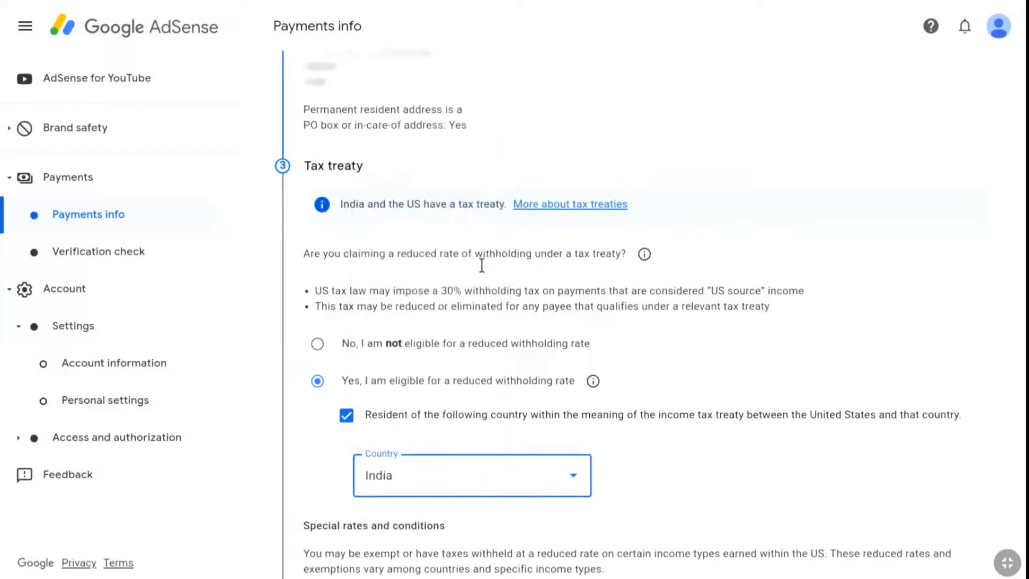
scroll(487, 421, "down", 5)
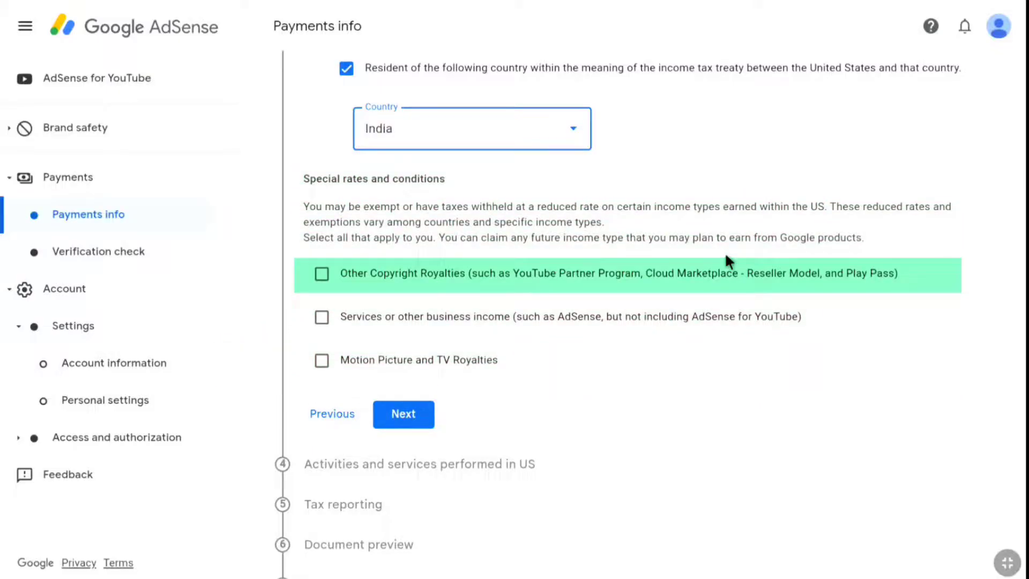
- Claim Other Copyright Royalties under Article 12, paragraph 2A II at 15%, affirming treaty eligibility
left_click(321, 275)
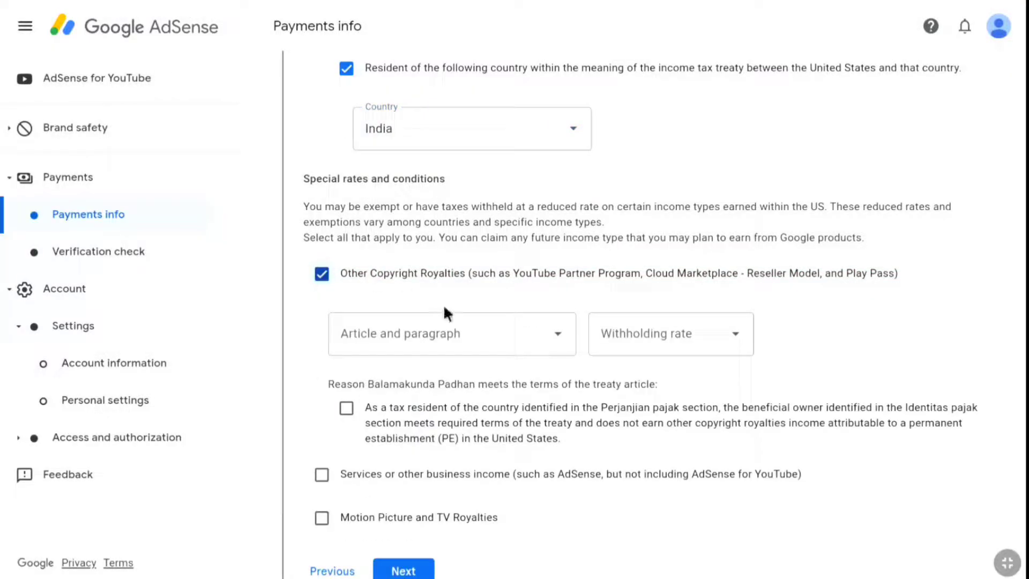
left_click(517, 336)
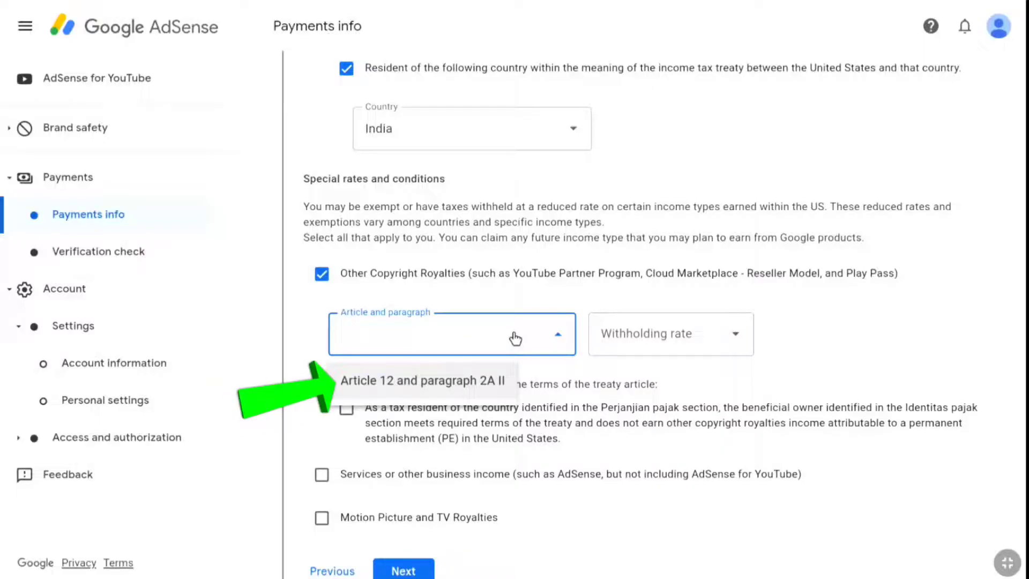
left_click(418, 382)
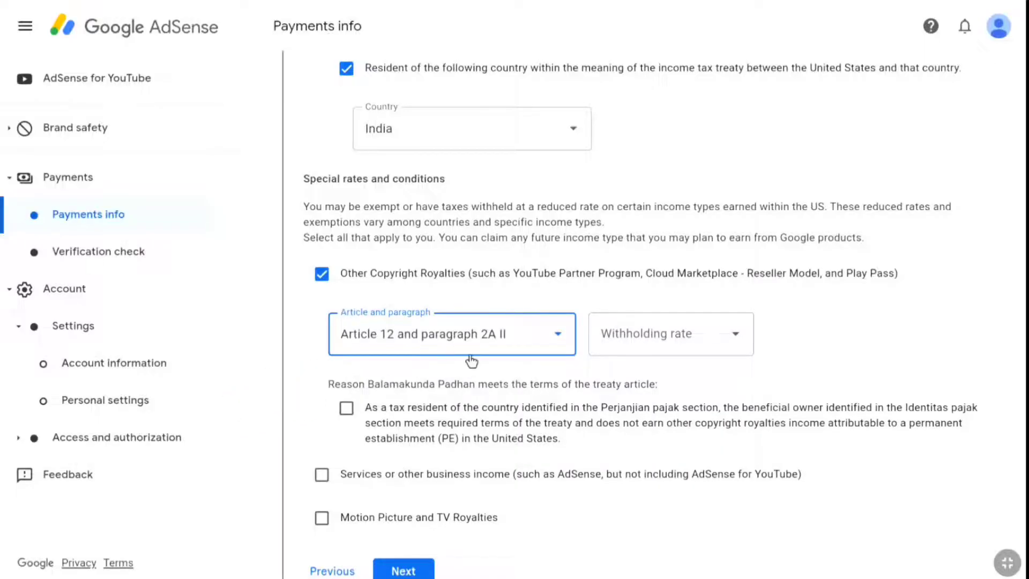
left_click(647, 334)
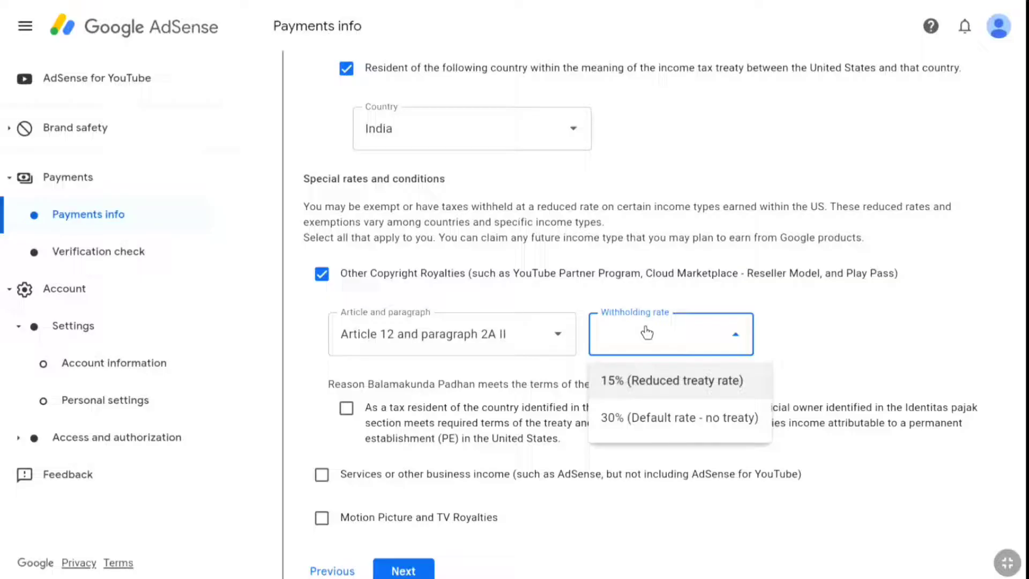
left_click(654, 379)
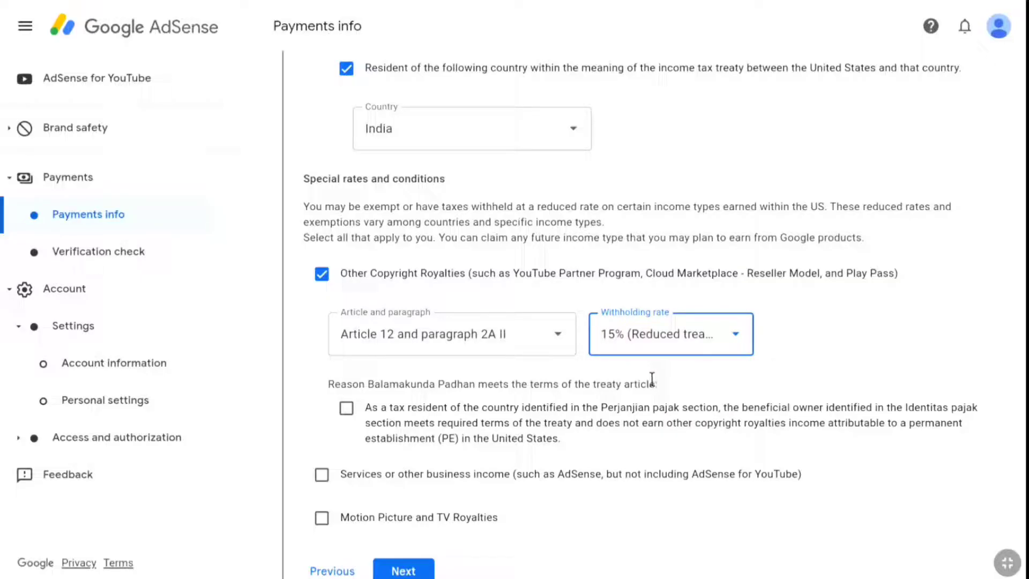
left_click(347, 409)
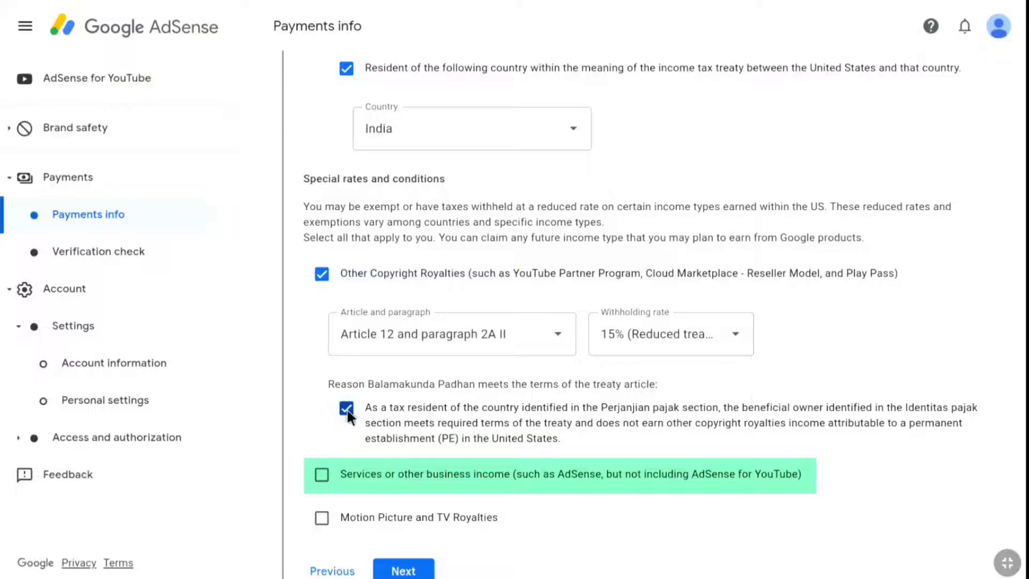
scroll(348, 413, "down", 1)
scroll(347, 413, "down", 1)
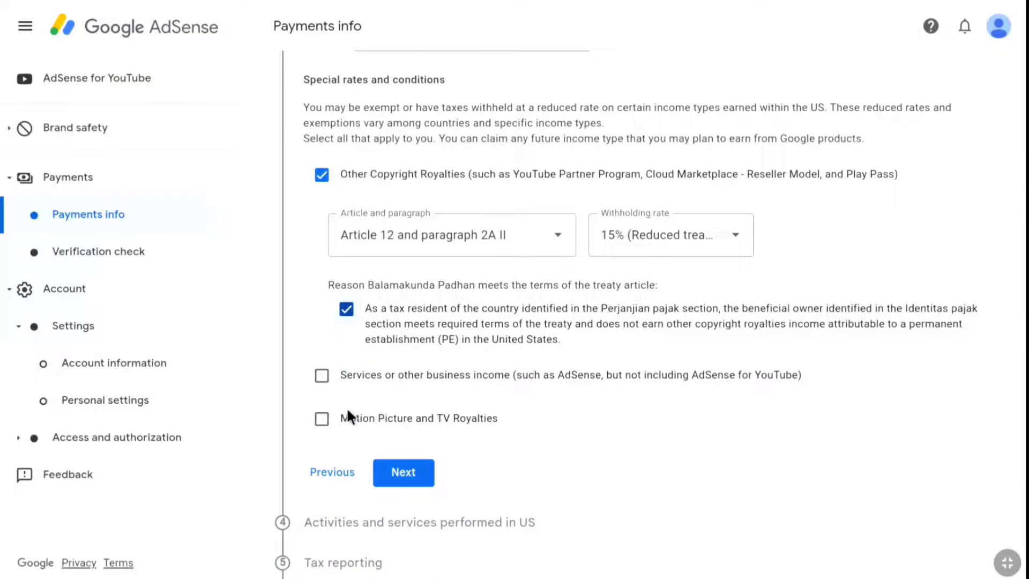
- Claim Services or other business income under Article 7, paragraph 1 at 0%, affirming treaty eligibility
left_click(322, 376)
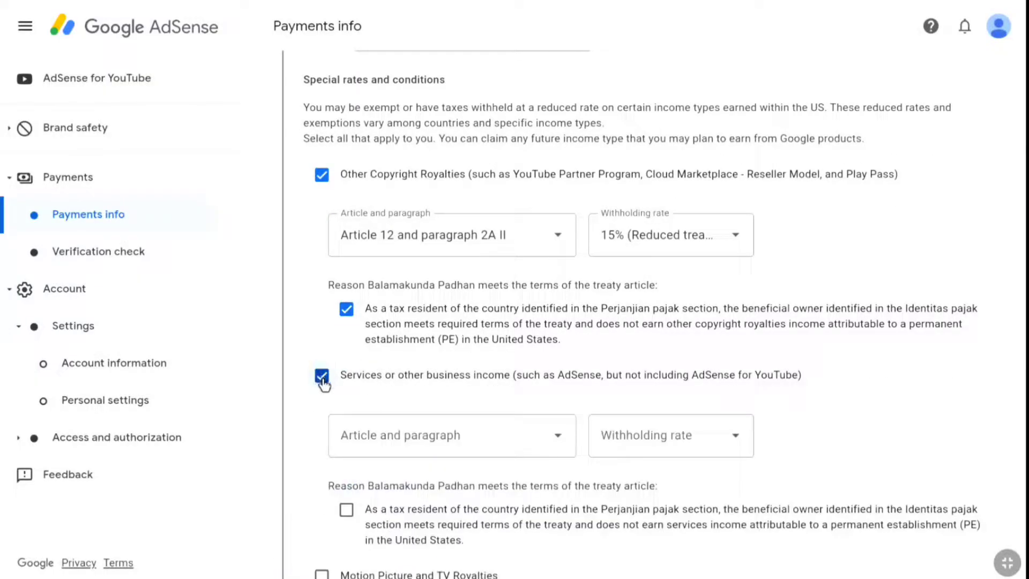
left_click(487, 445)
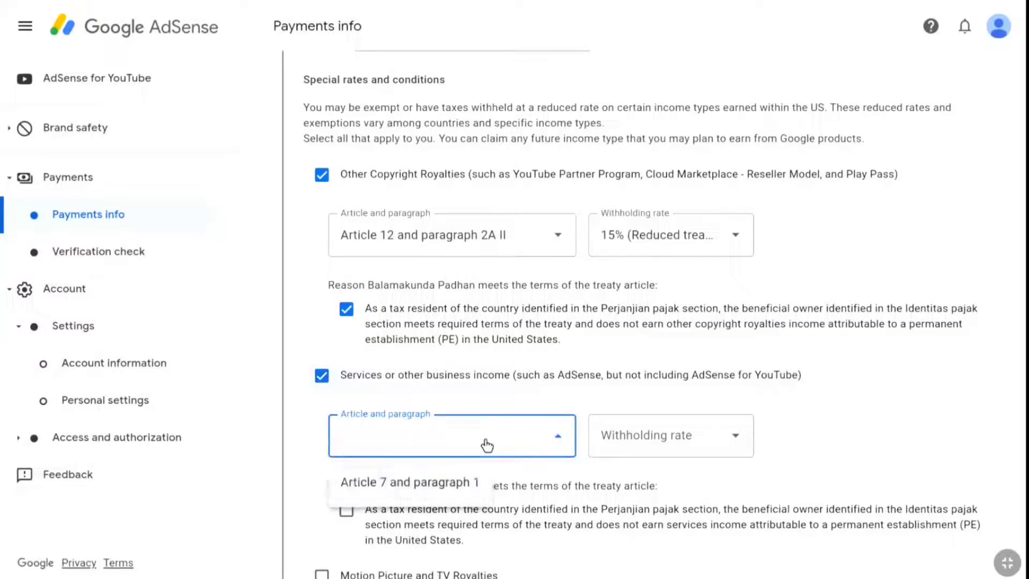
left_click(418, 486)
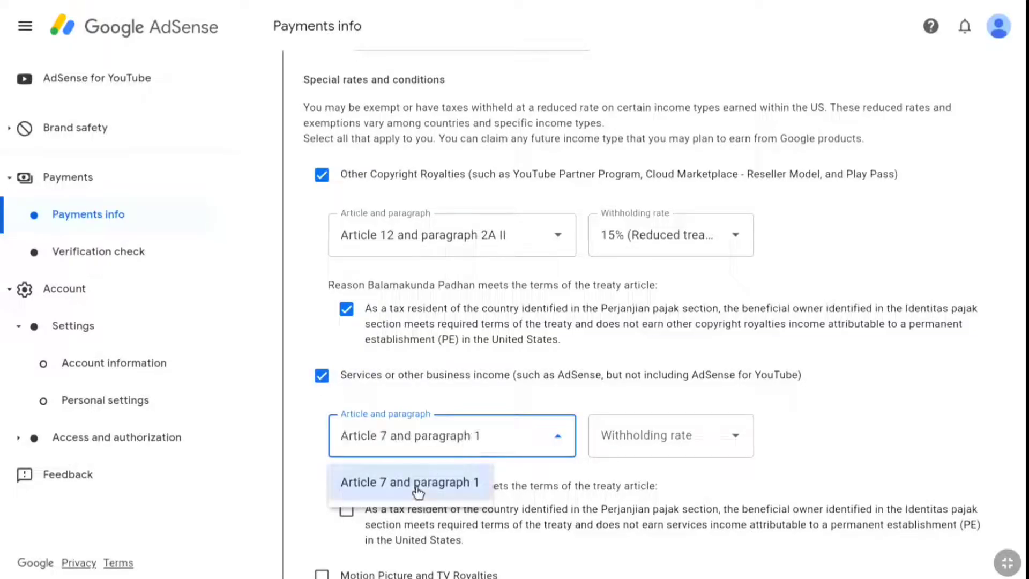
left_click(715, 438)
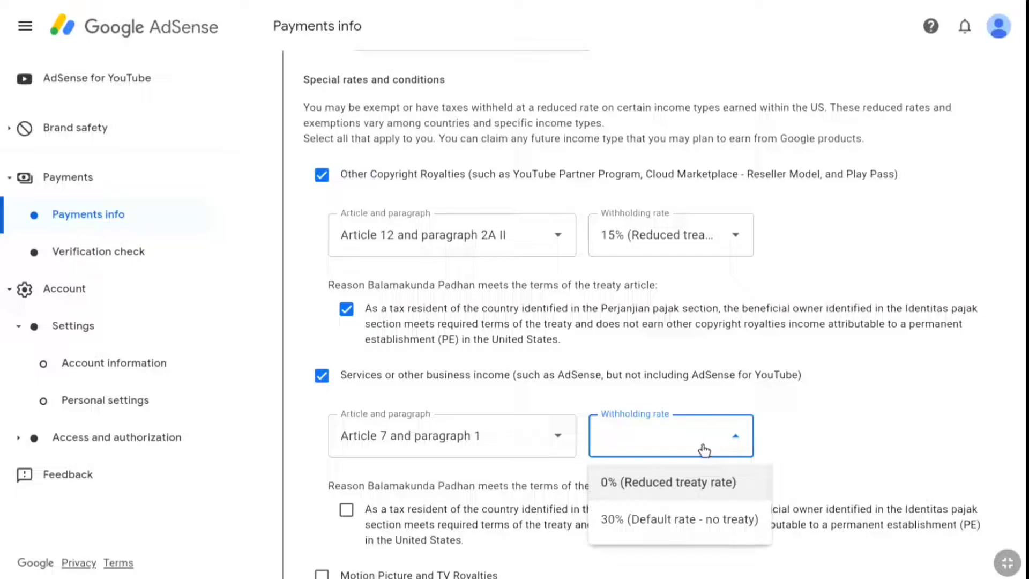
left_click(666, 485)
scroll(551, 456, "down", 2)
scroll(548, 454, "down", 2)
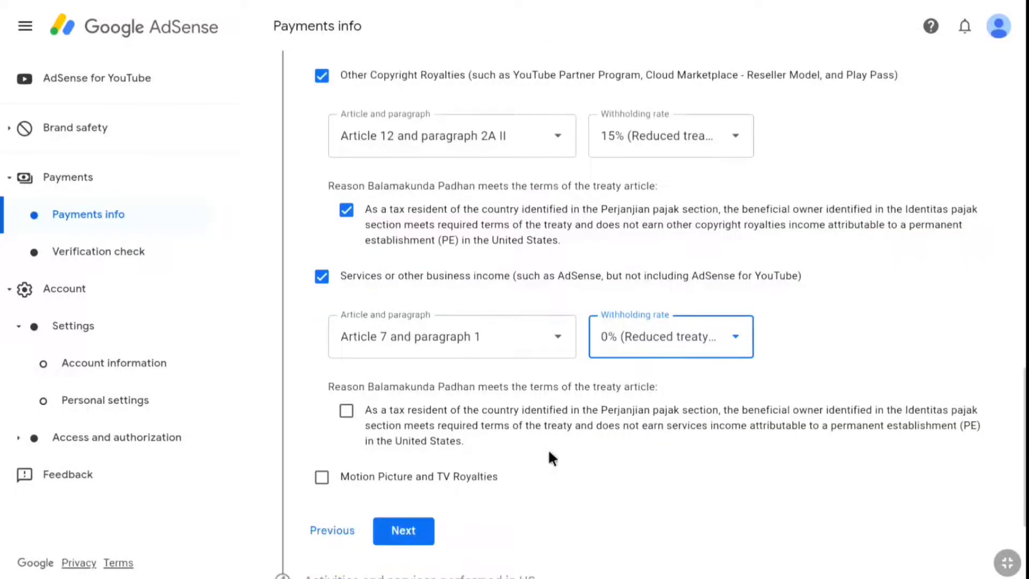
left_click(346, 417)
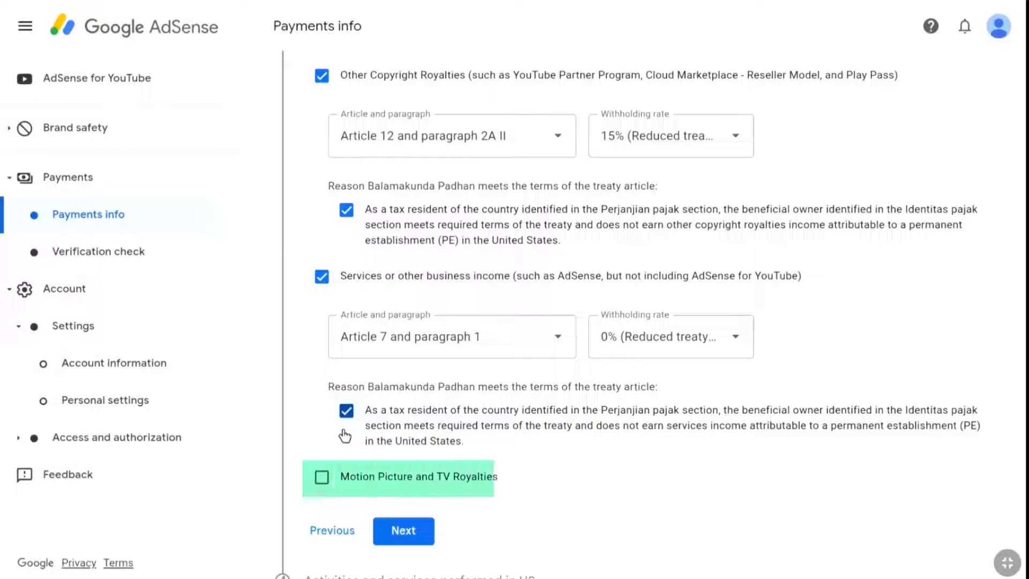
- Claim Motion Picture and TV Royalties under Article 12, paragraph 2A II at 15%, then continue
left_click(322, 478)
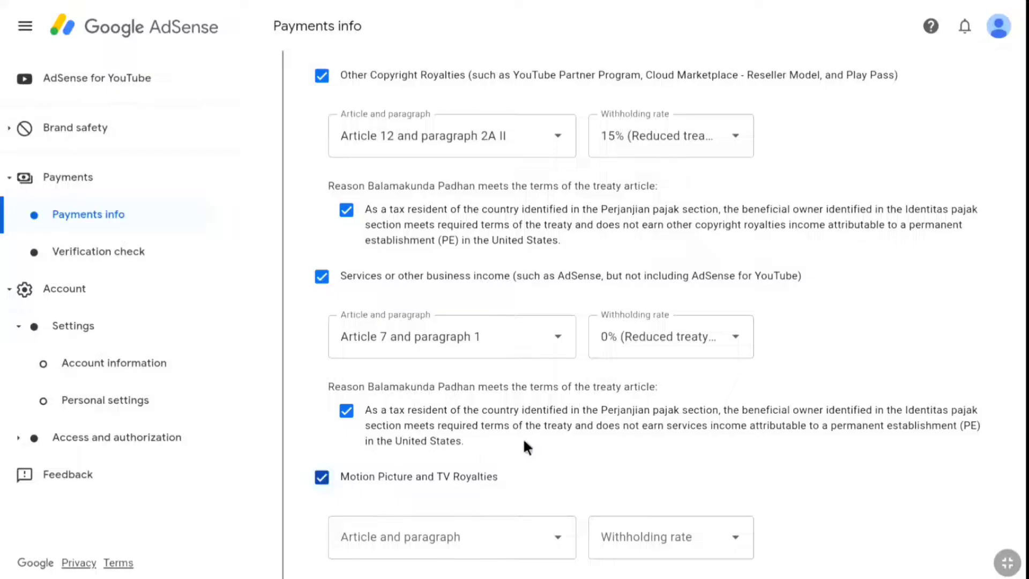
scroll(528, 437, "down", 4)
left_click(520, 353)
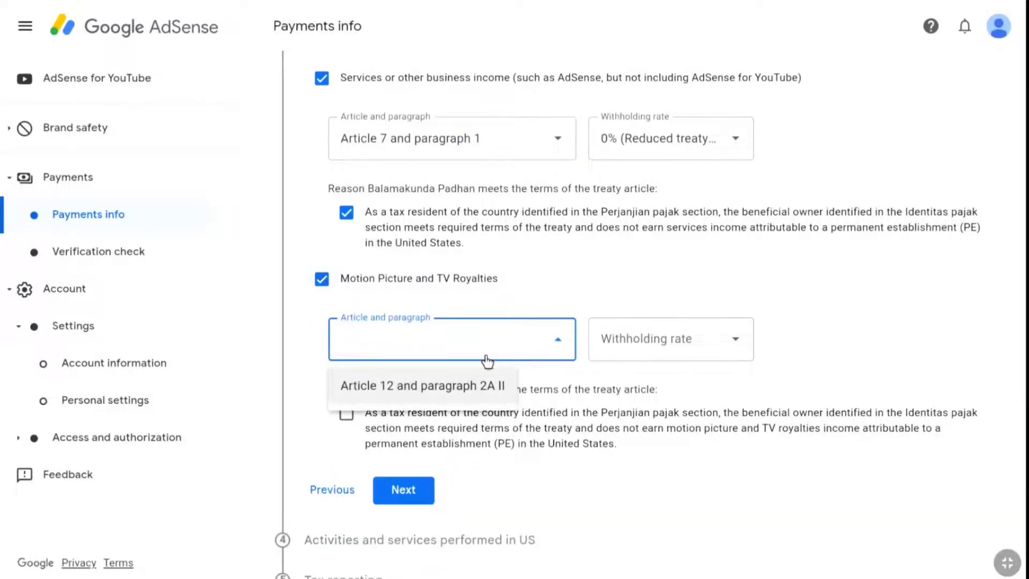
left_click(429, 390)
left_click(630, 353)
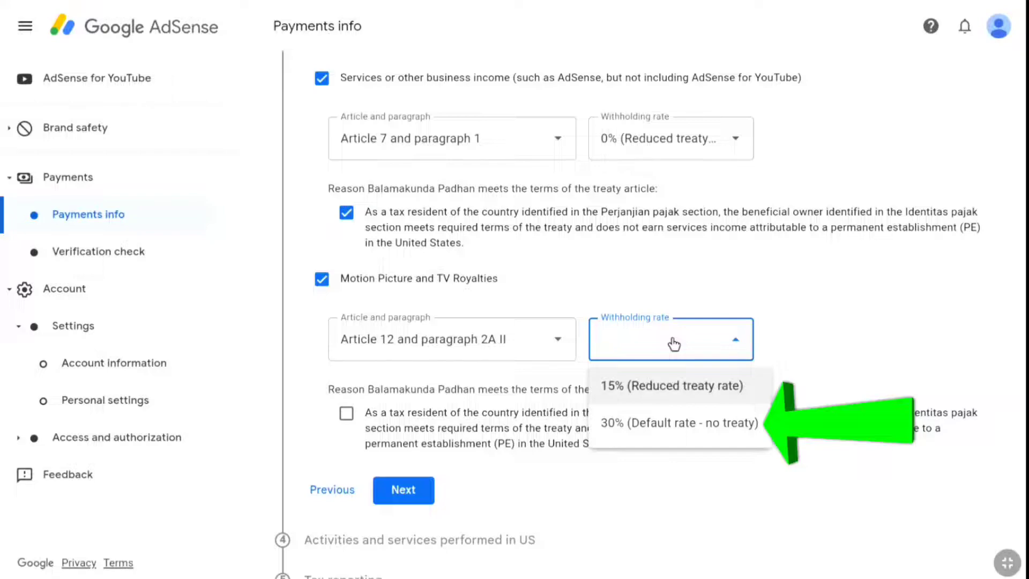
left_click(654, 389)
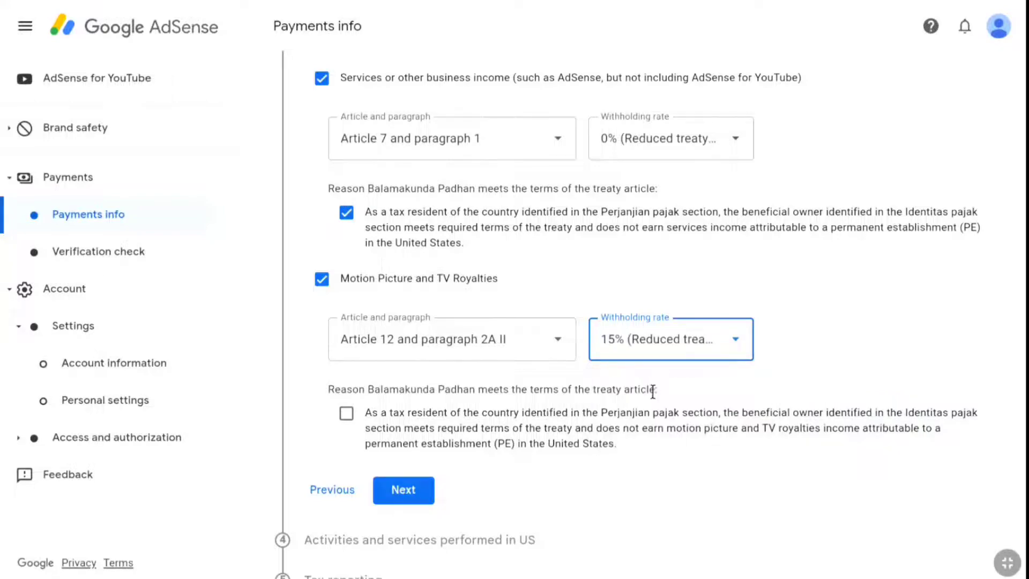
left_click(346, 414)
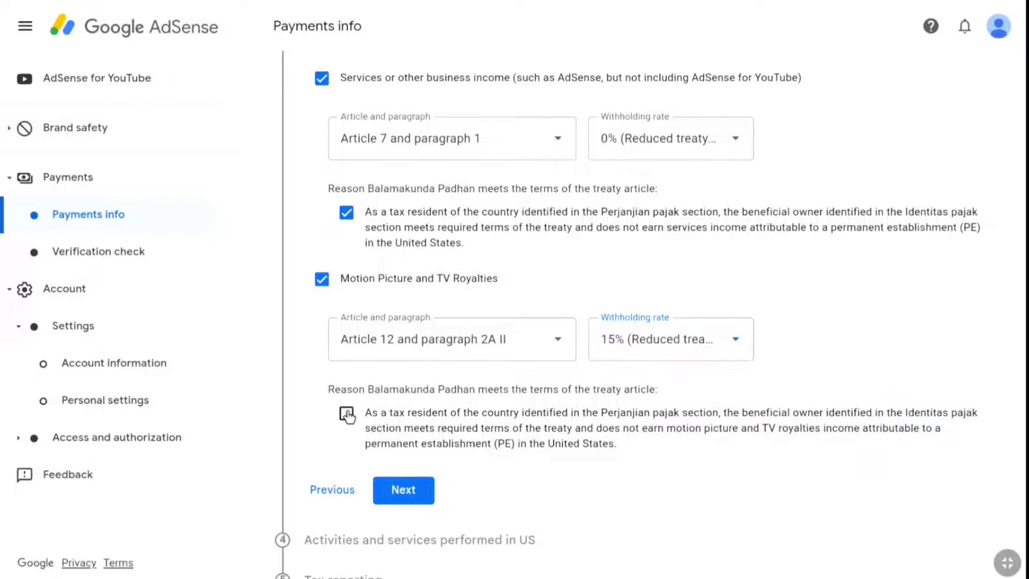
left_click(409, 491)
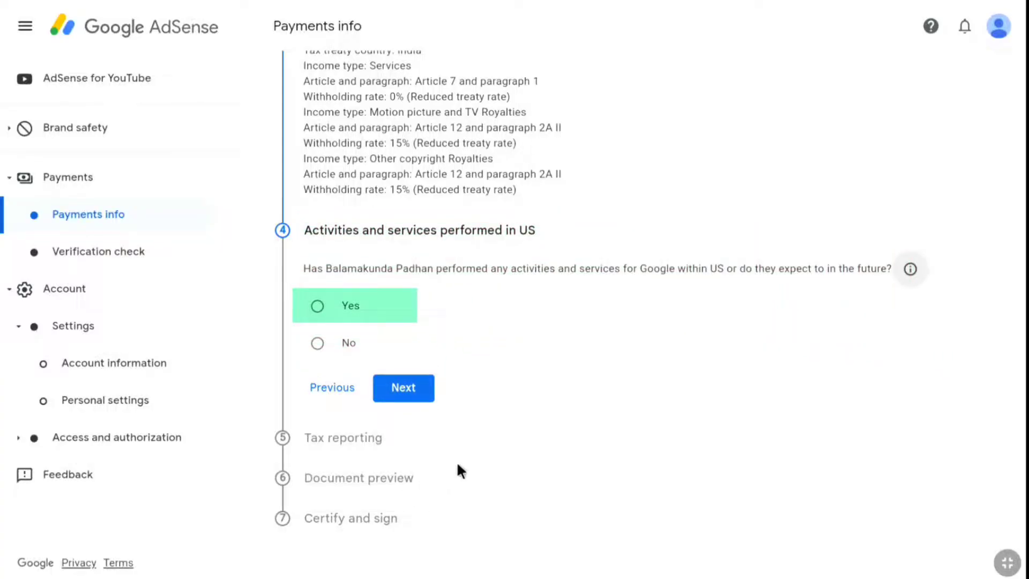
- Answer No to US activities, certify services are performed solely outside the US, and continue
left_click(316, 344)
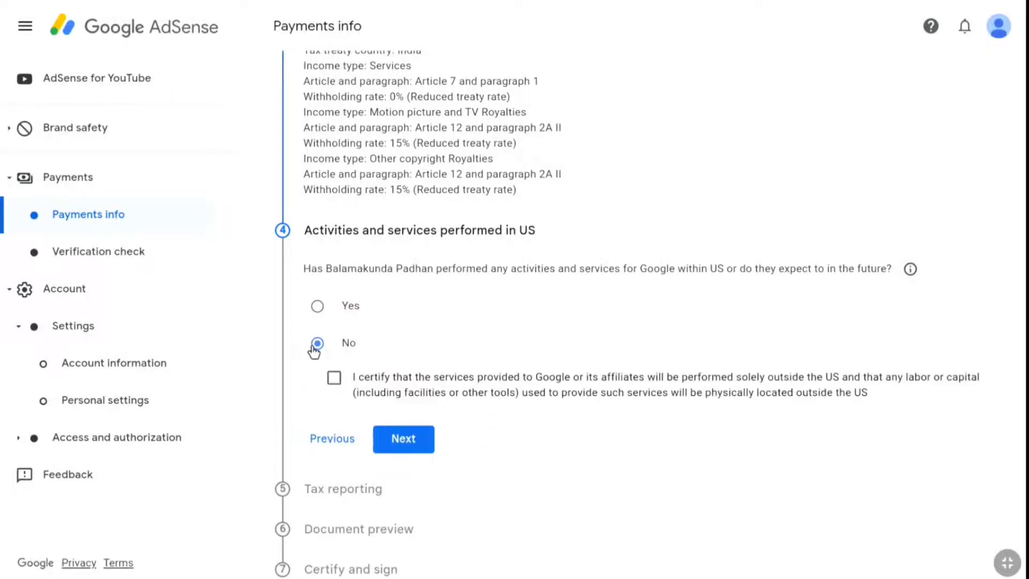
left_click(335, 379)
left_click(405, 444)
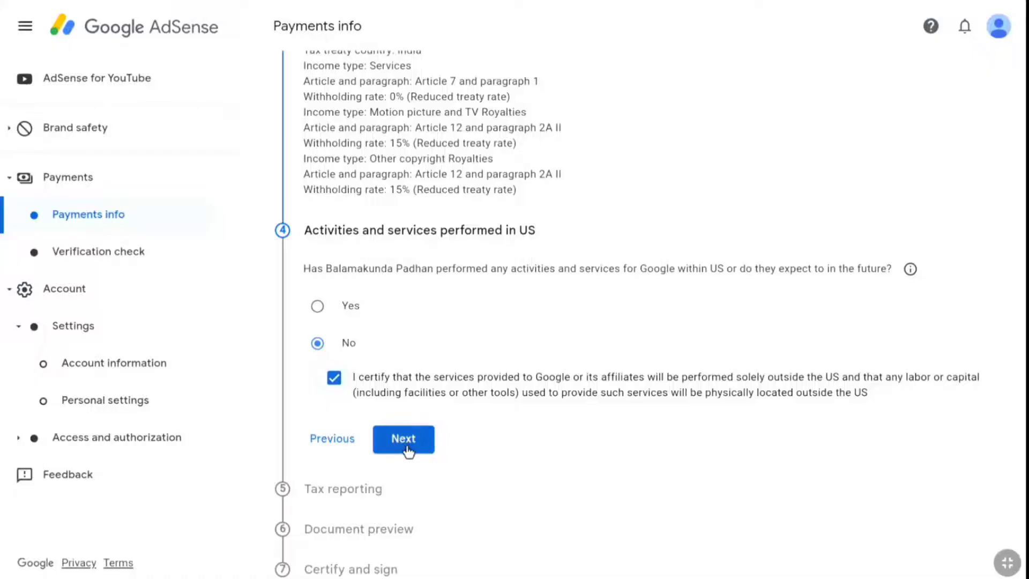
scroll(450, 384, "down", 2)
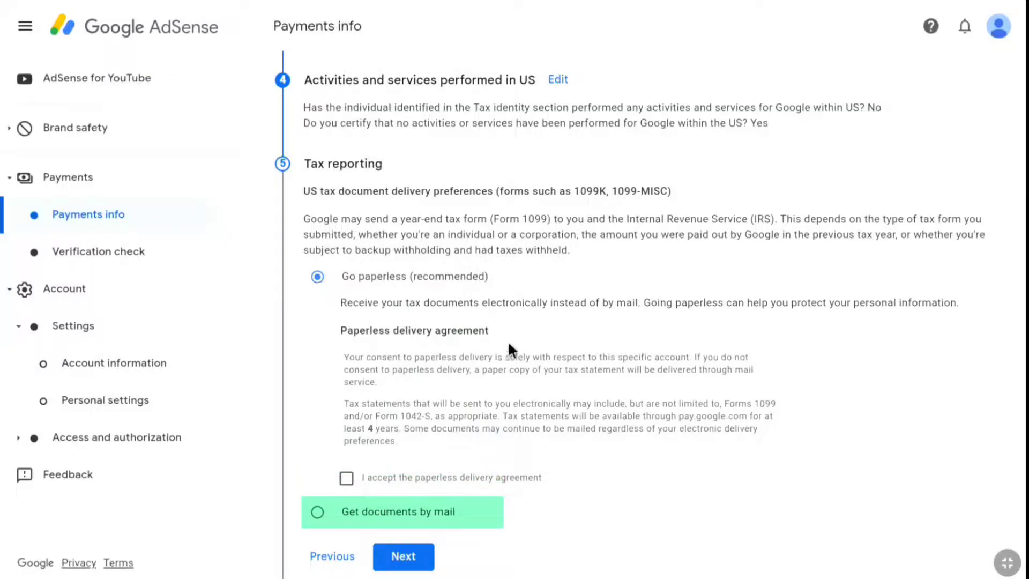
- Accept the paperless delivery agreement and continue to the Document preview step
scroll(333, 336, "up", 1)
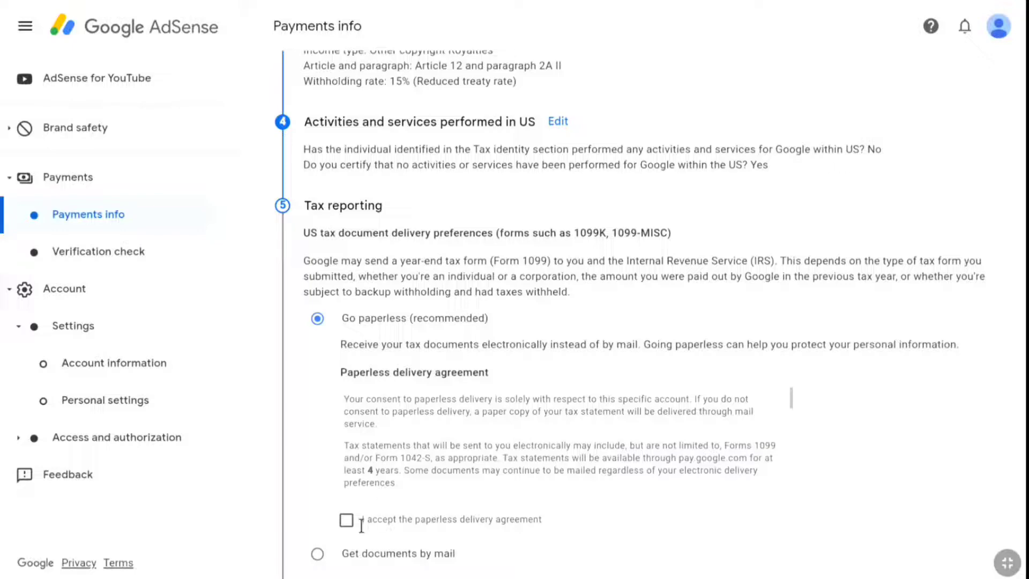
left_click(346, 520)
scroll(472, 475, "down", 1)
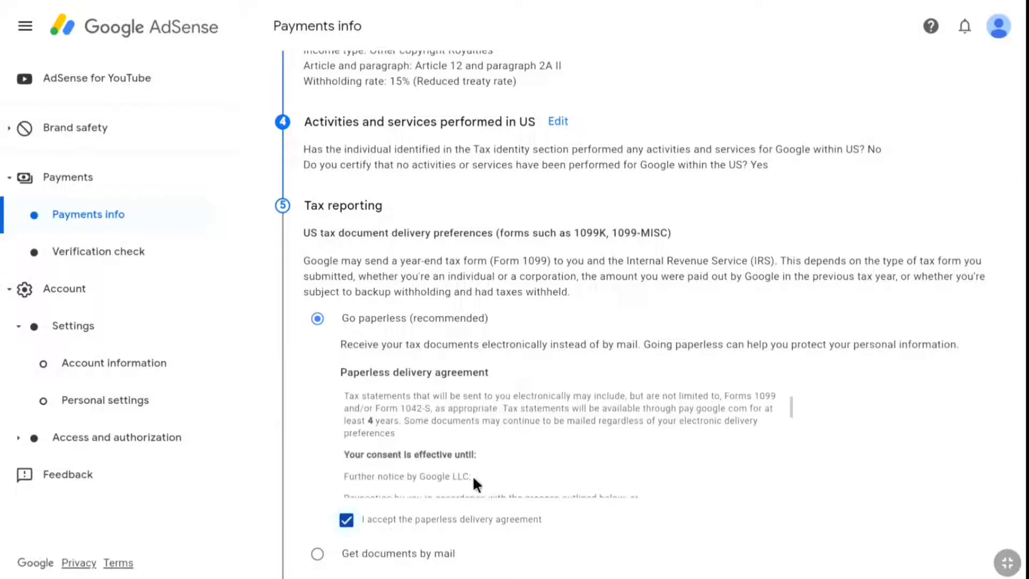
scroll(471, 477, "down", 1)
scroll(483, 453, "down", 4)
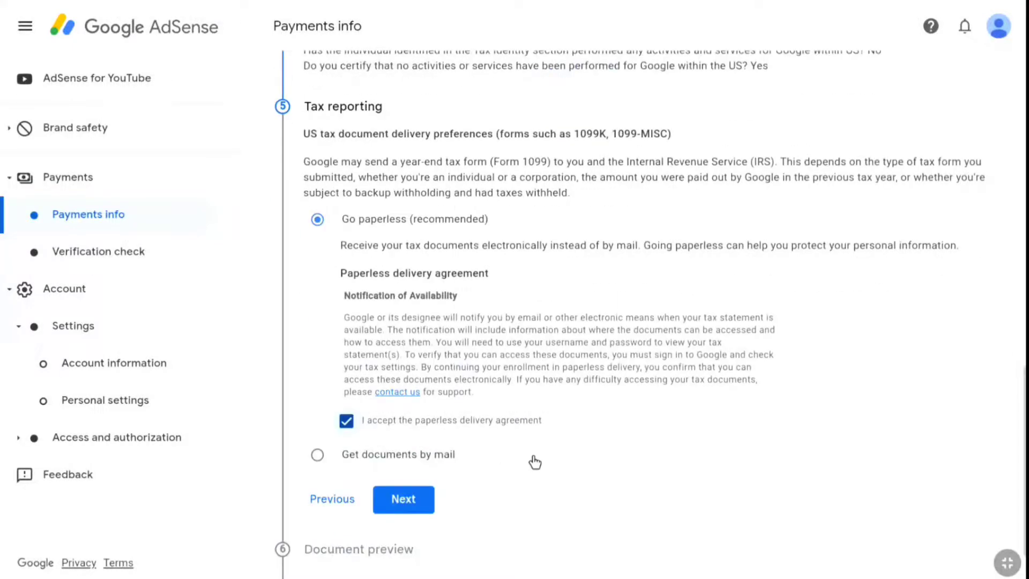
scroll(547, 445, "down", 2)
scroll(540, 354, "down", 2)
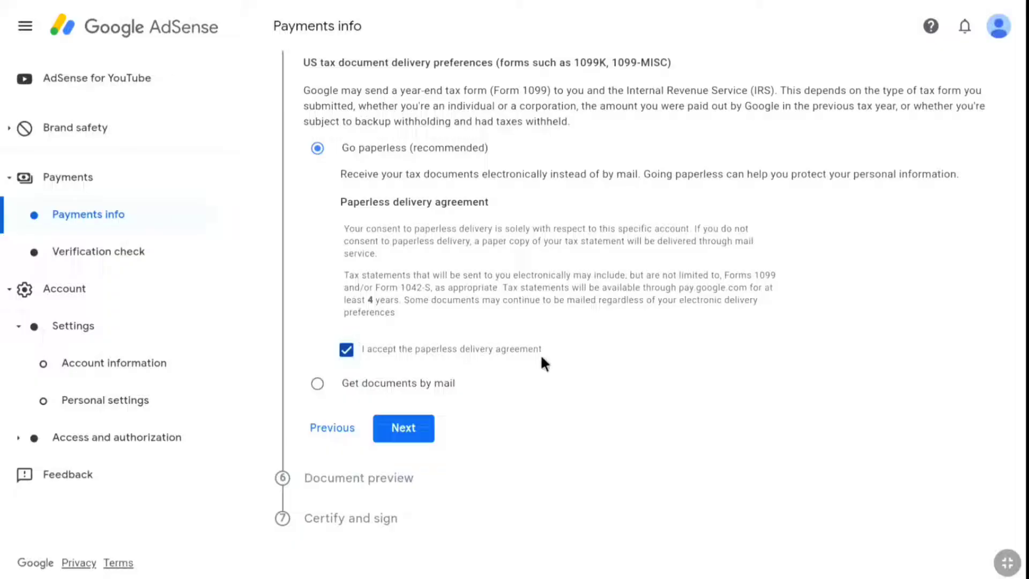
left_click(403, 429)
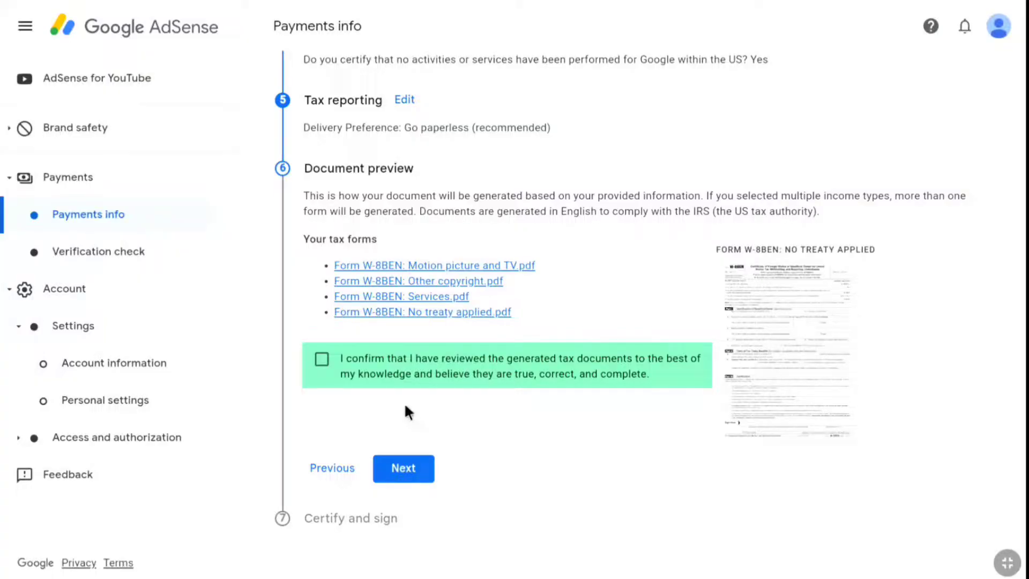
- Confirm the four W-8BEN documents were reviewed and continue to Certify and sign
left_click(322, 360)
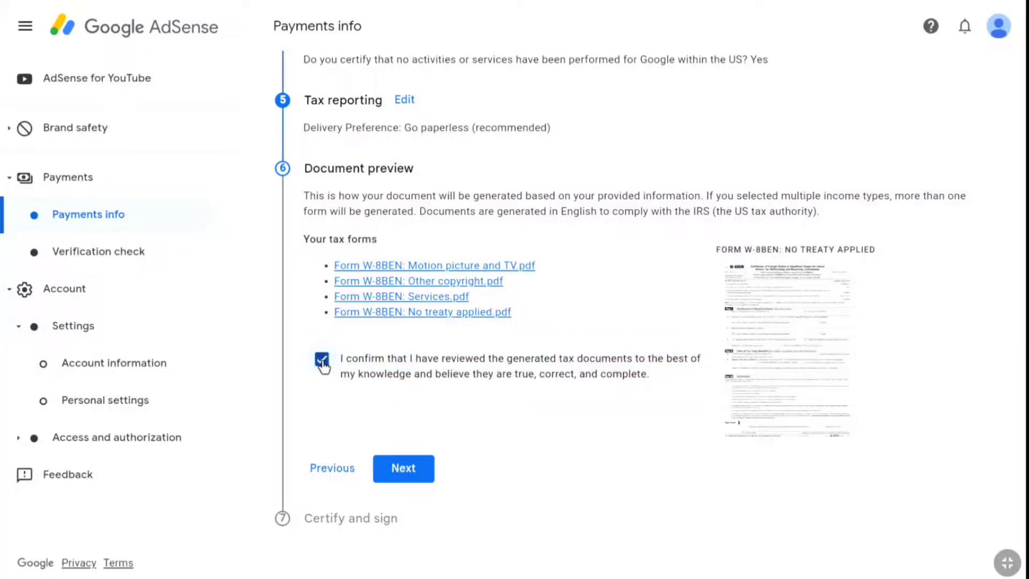
left_click(403, 469)
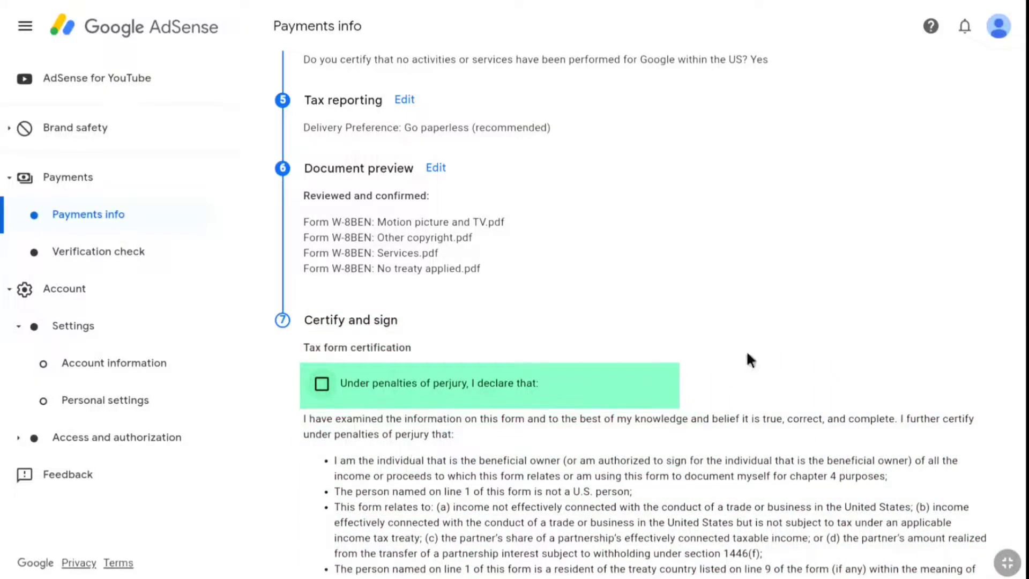
- Tick the penalties-of-perjury declaration and scroll down to the unchanged status affidavit
left_click(339, 375)
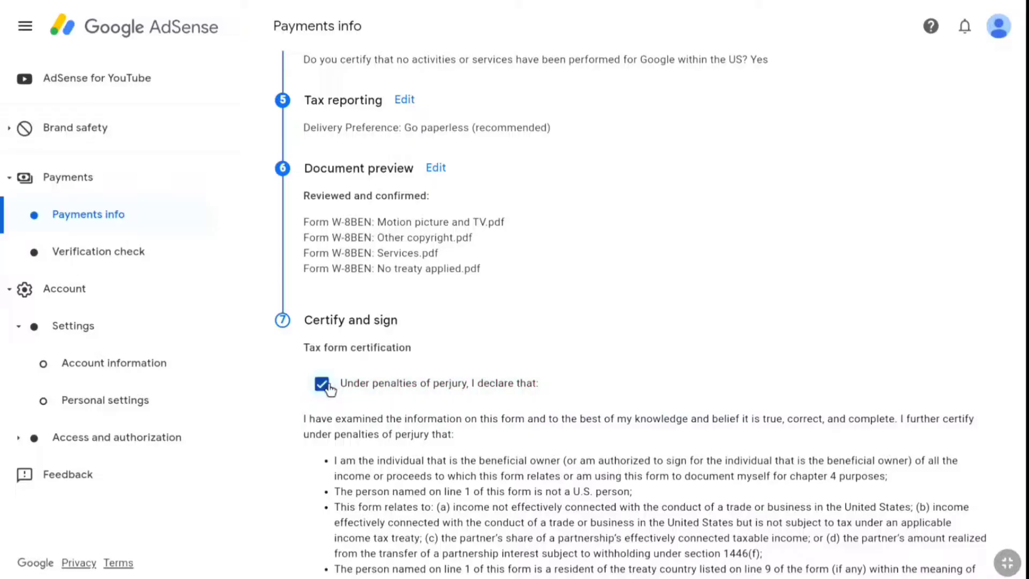
scroll(692, 343, "down", 3)
scroll(695, 343, "down", 1)
left_click_drag(333, 262, 969, 447)
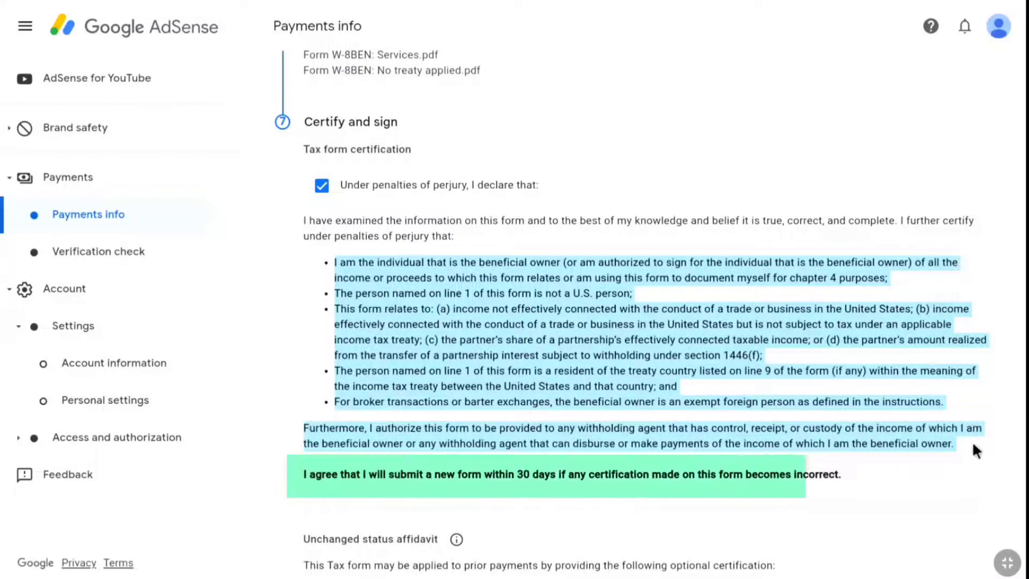
left_click(973, 445)
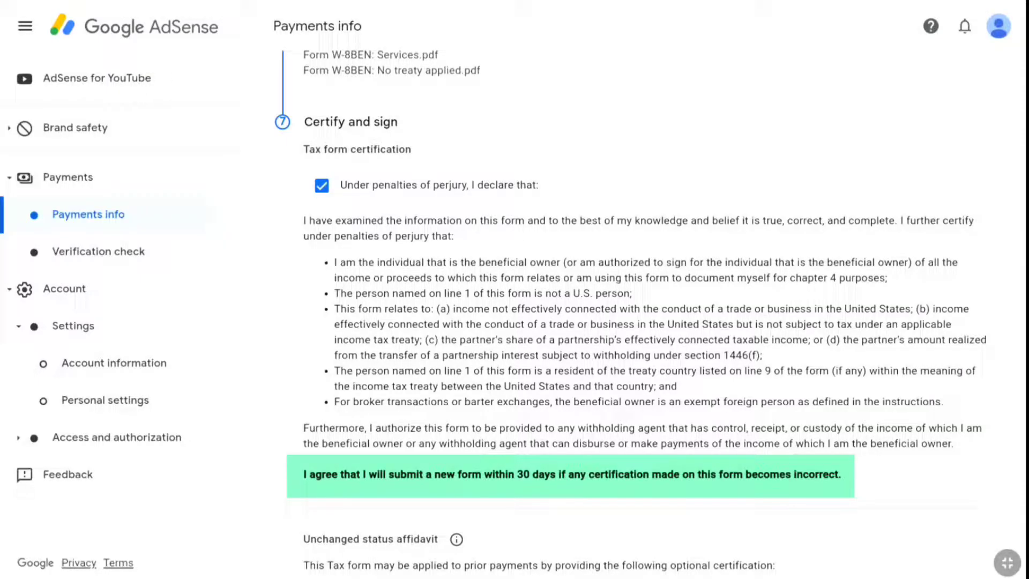
scroll(973, 444, "down", 1)
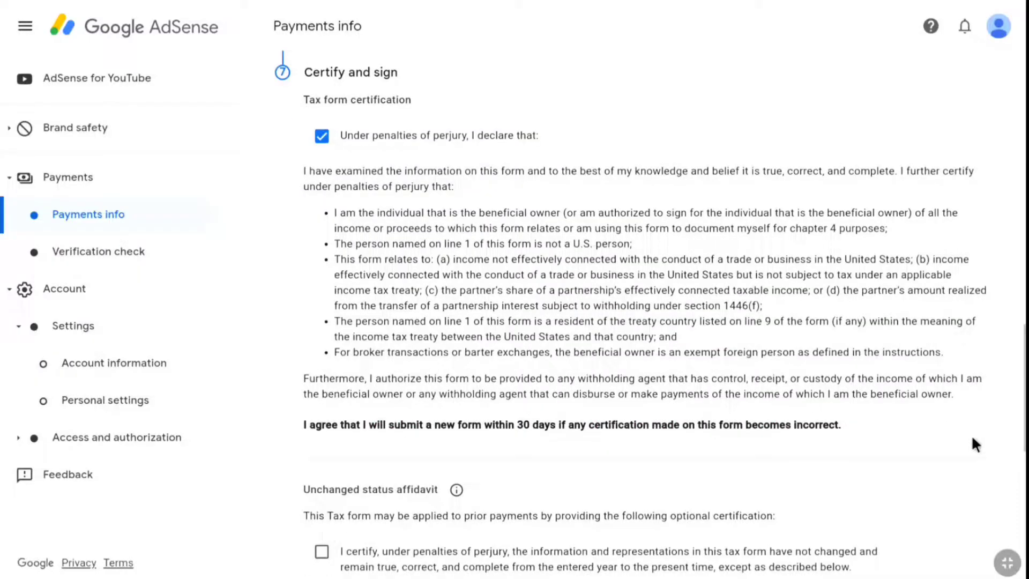
scroll(973, 439, "down", 3)
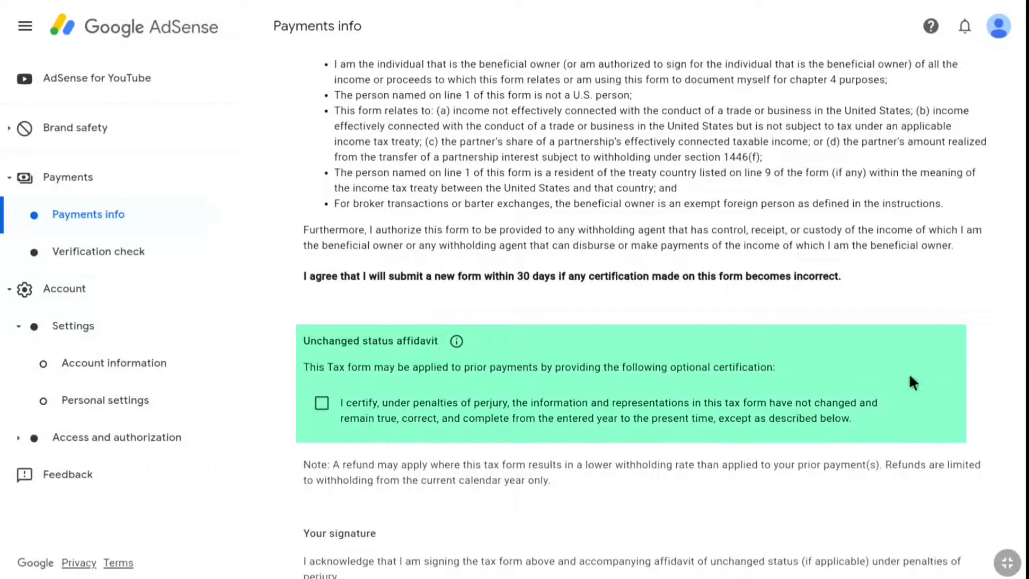
- Opt into the unchanged status affidavit
left_click(321, 405)
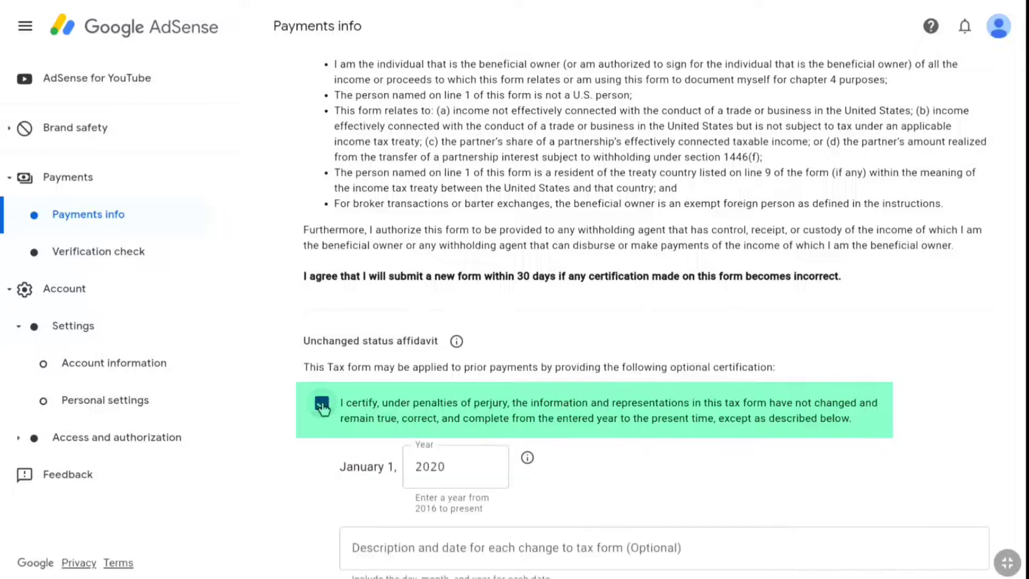
scroll(609, 376, "down", 3)
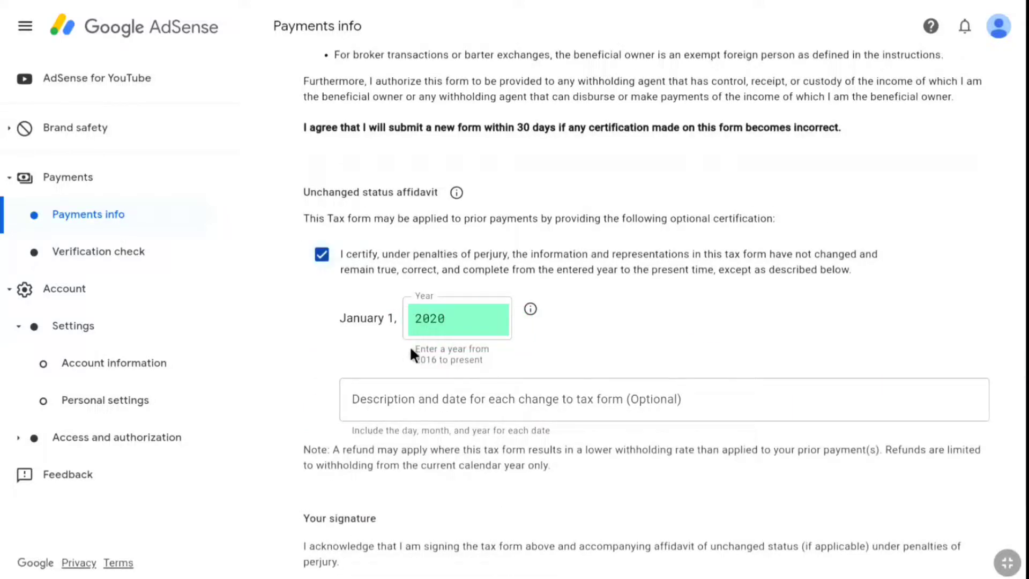
left_click_drag(411, 349, 502, 365)
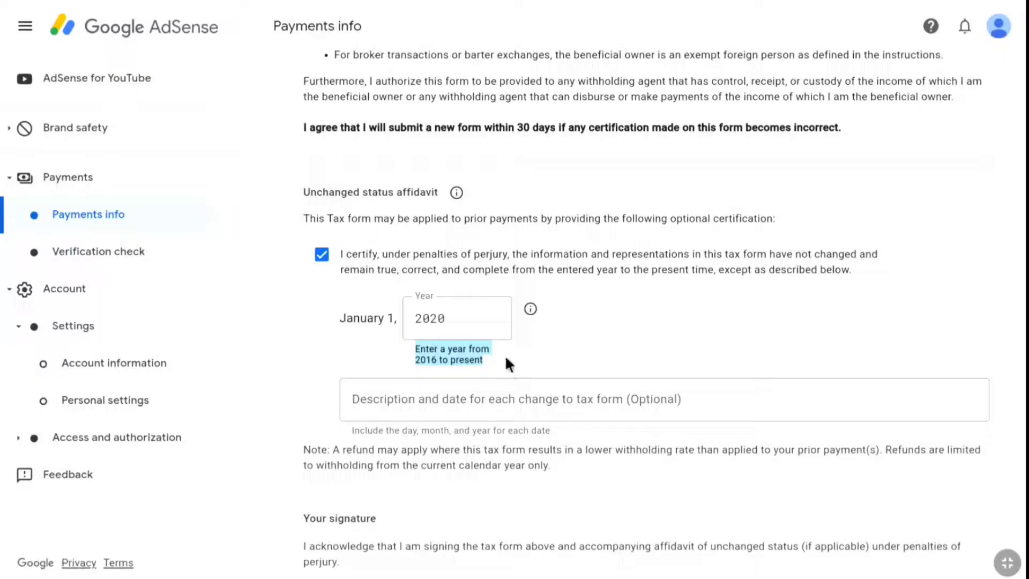
- Edit the affidavit year so it reads 2024 instead of 2020
left_click(505, 355)
left_click(455, 322)
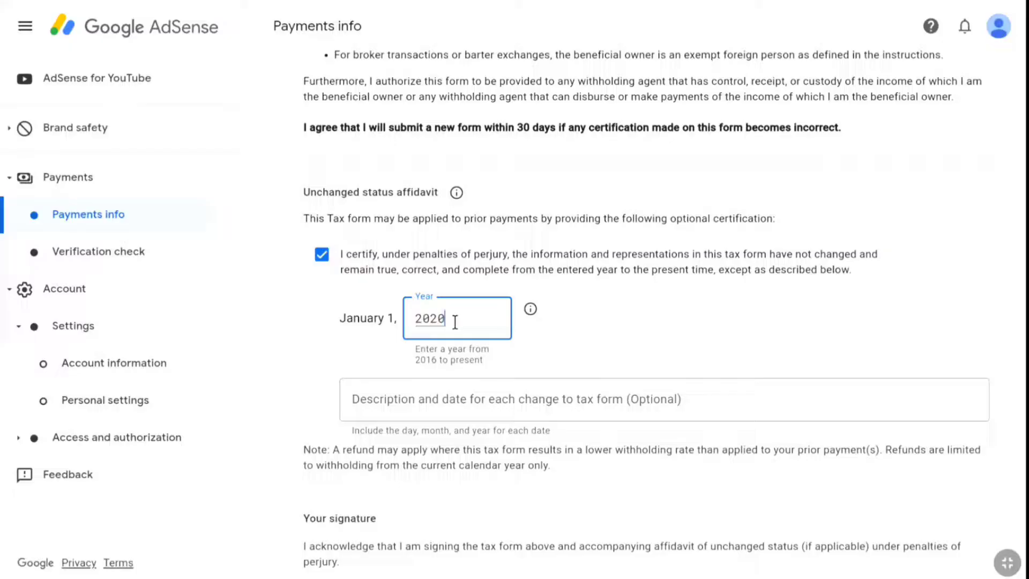
key("BackSpace")
type("4")
key("Tab")
scroll(477, 399, "down", 2)
scroll(478, 399, "down", 3)
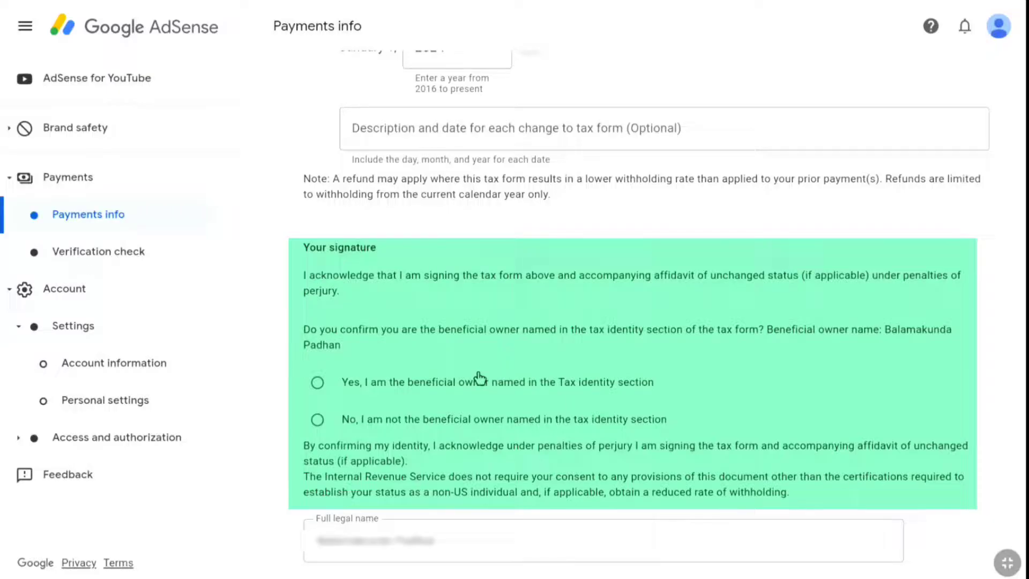
- Confirm being the beneficial owner and submit the W-8BEN tax form
left_click(319, 383)
scroll(538, 365, "down", 2)
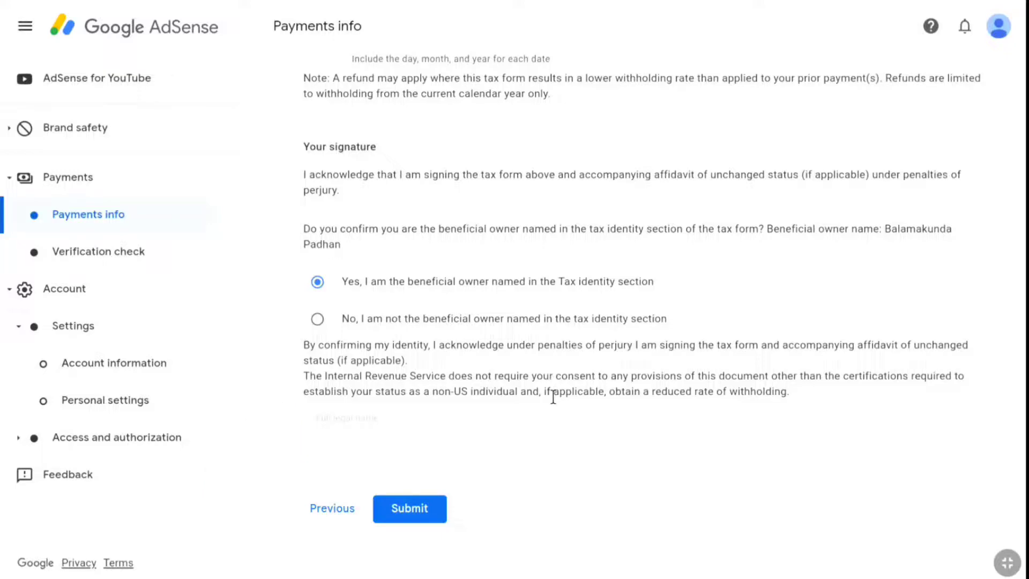
left_click(409, 510)
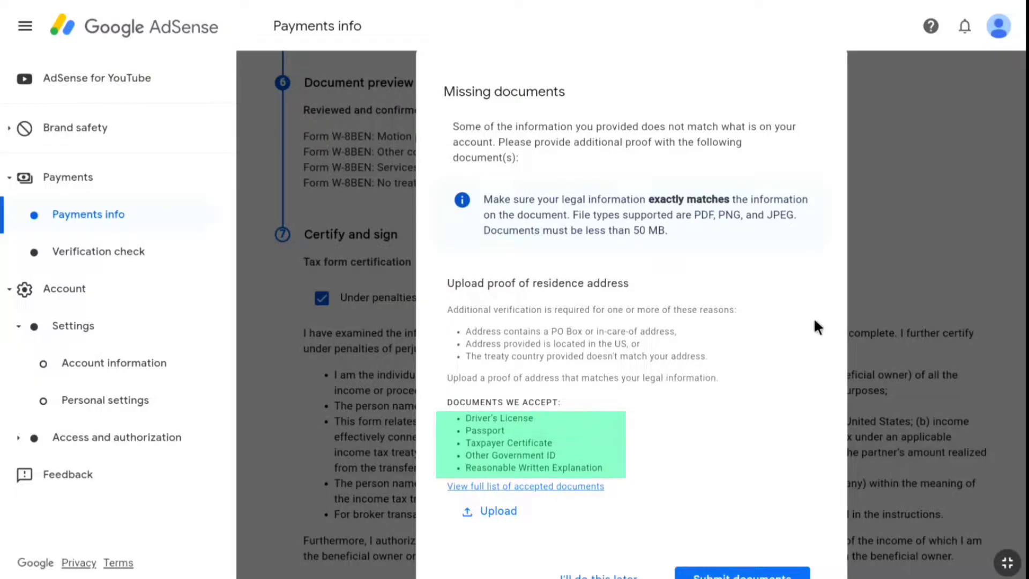
- Open the full list of accepted proof-of-address documents from the Missing documents dialog
scroll(814, 317, "down", 1)
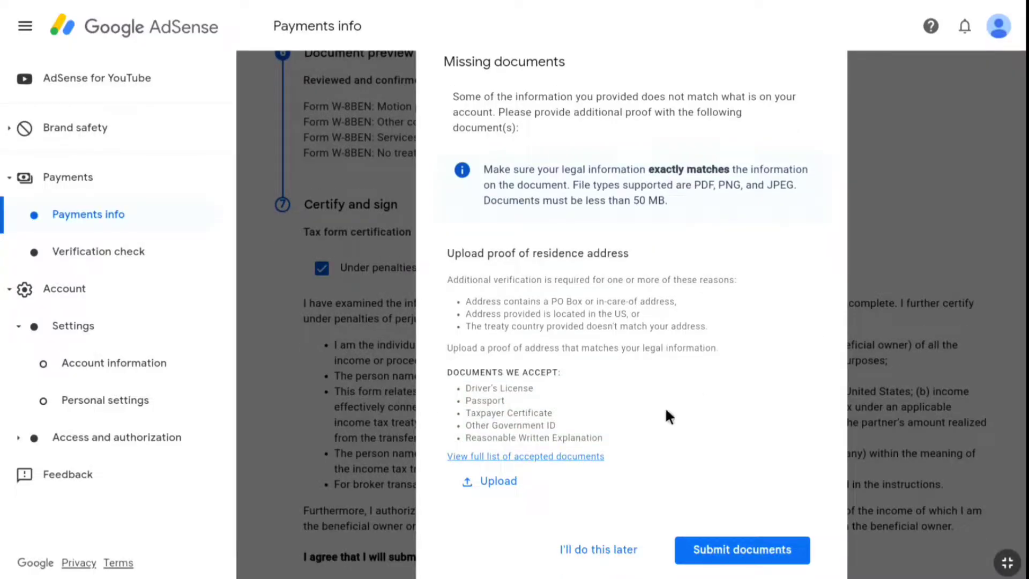
left_click(531, 457)
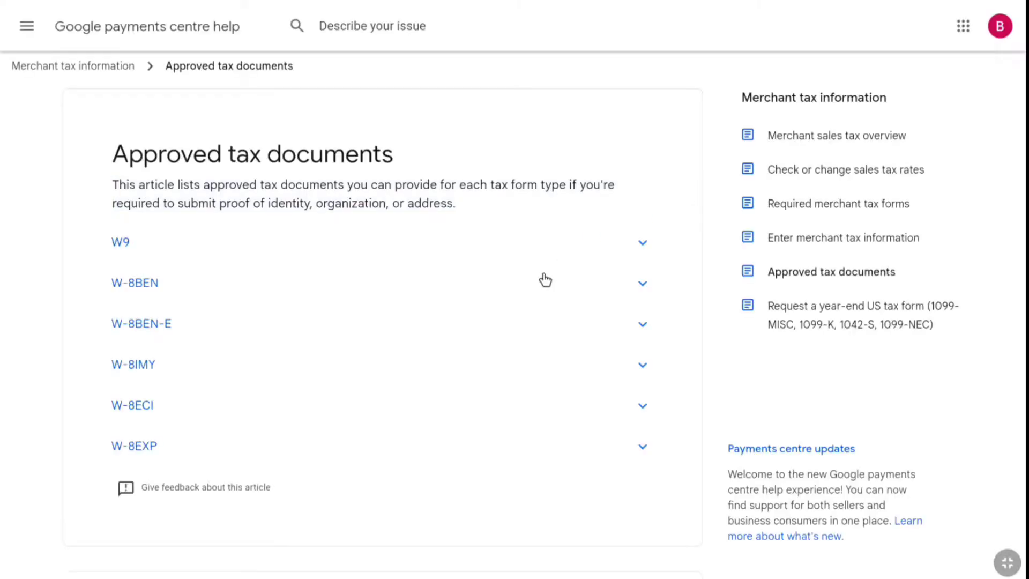
- Expand the W-8BEN section and its Individual list to see accepted proof documents
left_click(634, 293)
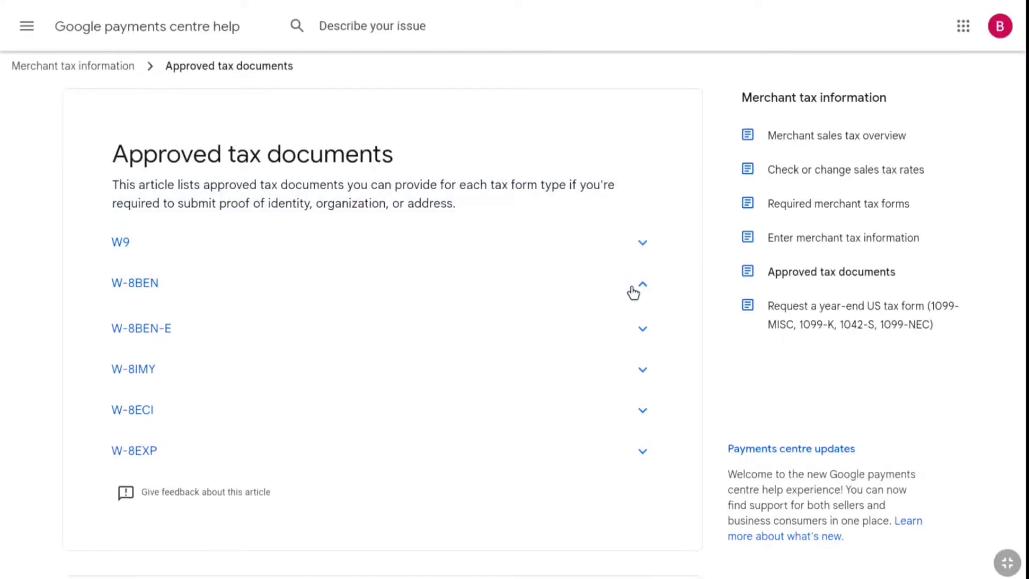
left_click(630, 335)
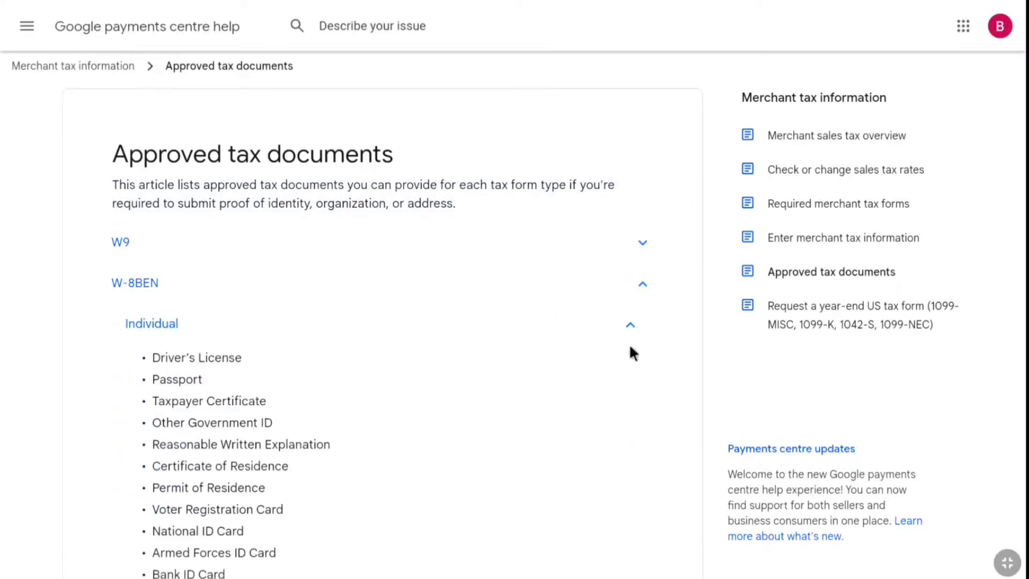
scroll(630, 344, "down", 3)
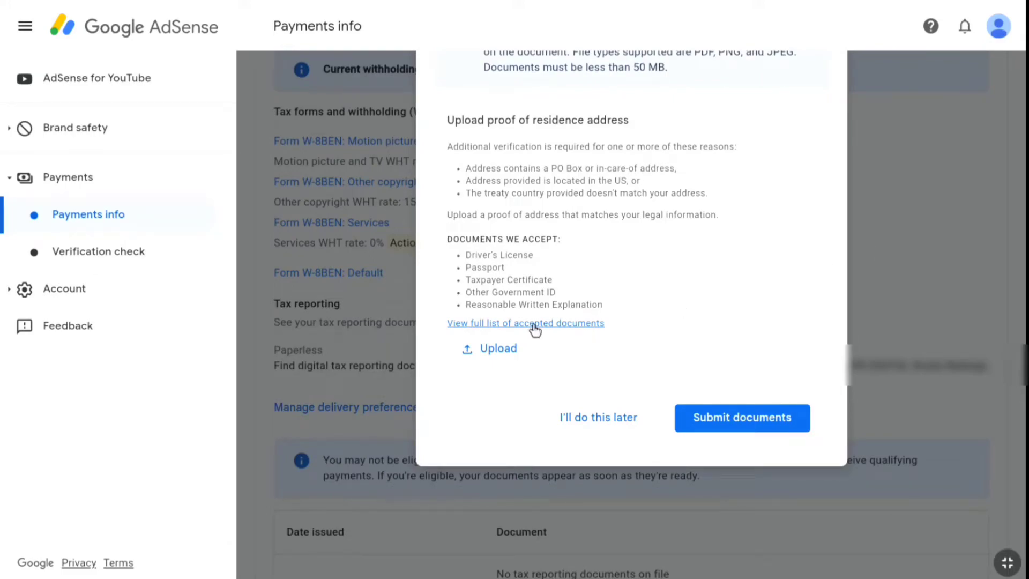
- Upload the proof-of-address file from Media picker and submit it, leaving Form W-8BEN In review
left_click(505, 358)
left_click(461, 533)
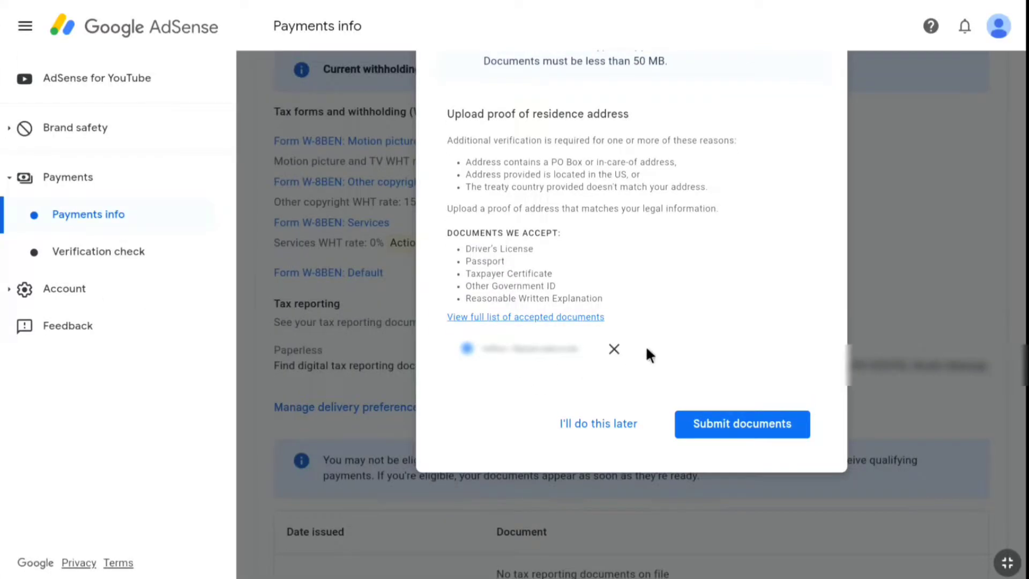
left_click(729, 431)
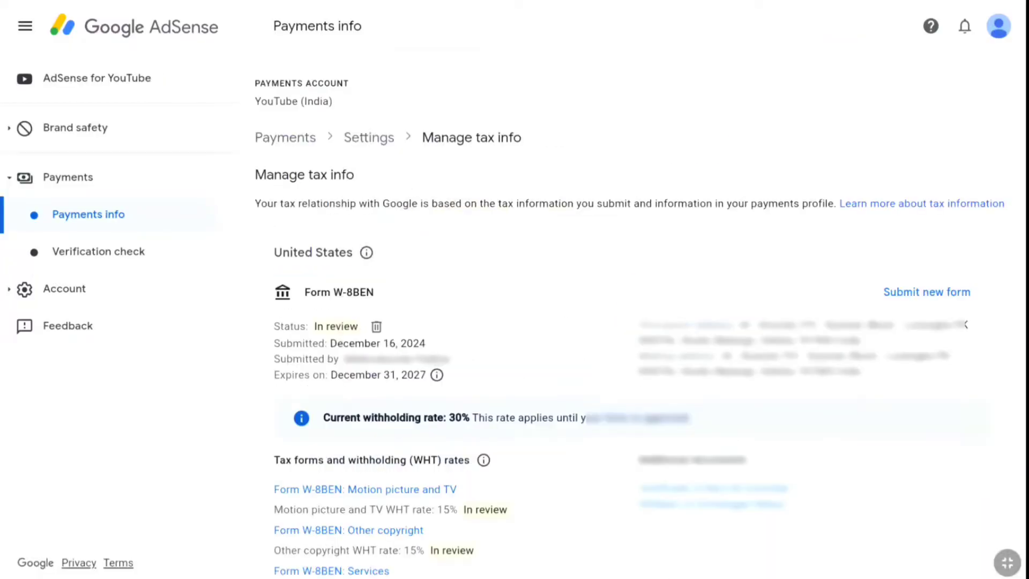
scroll(581, 294, "down", 5)
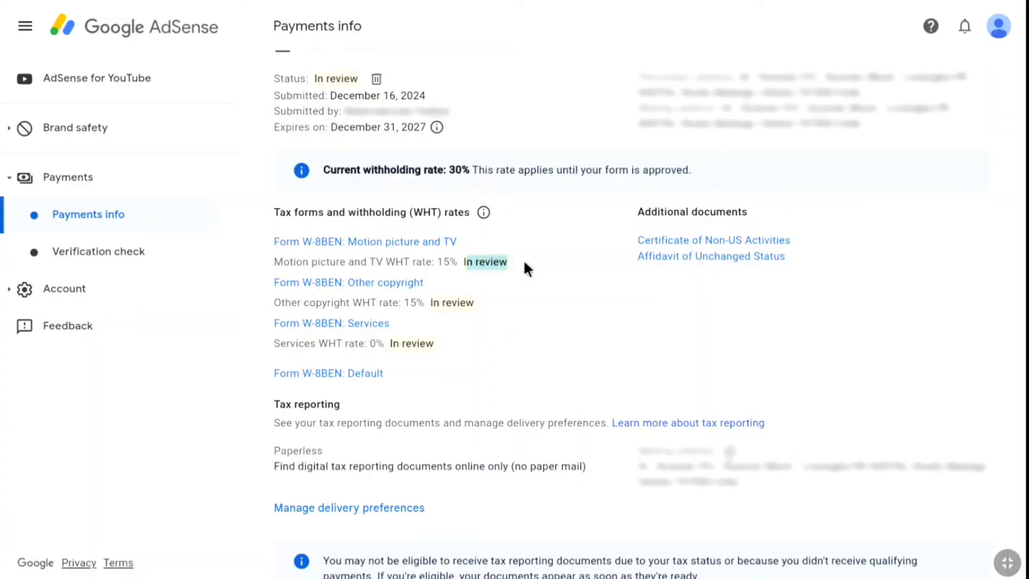